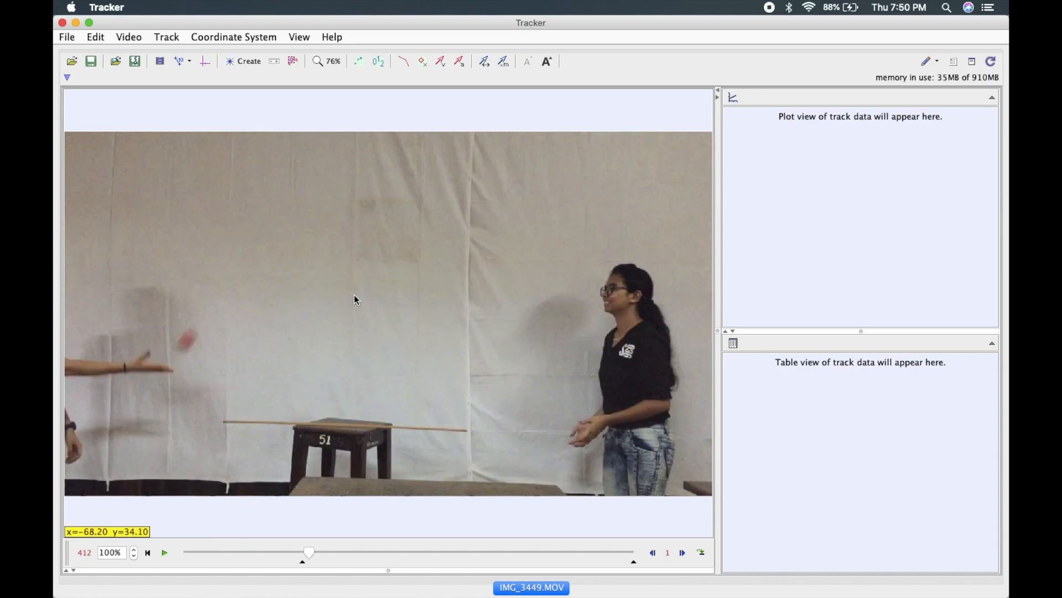
# Set the video clip's start frame to 412 in the clip settings.
pyautogui.rightClick(355, 299)
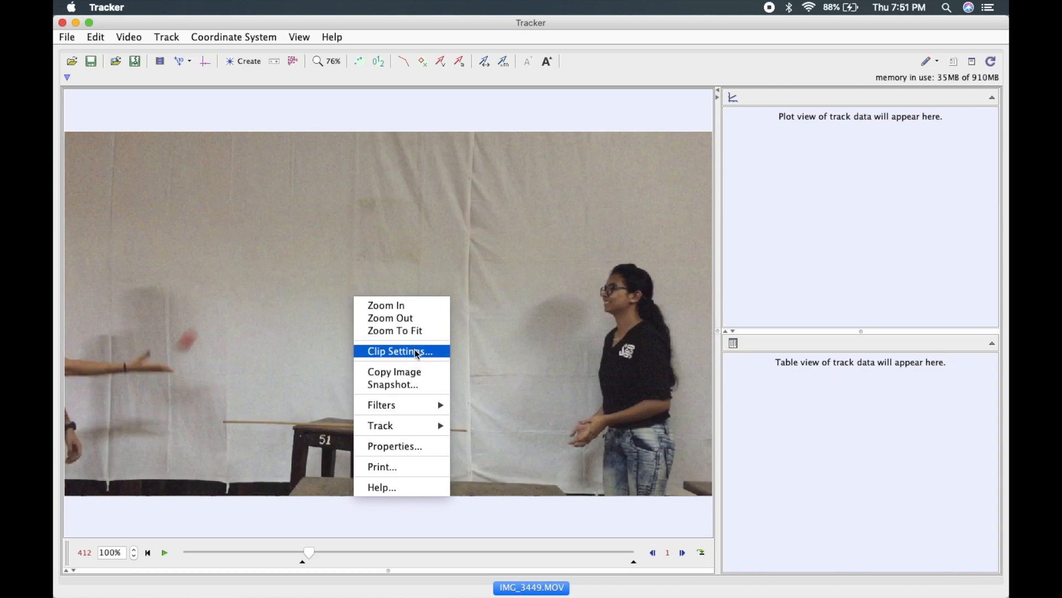
pyautogui.click(418, 352)
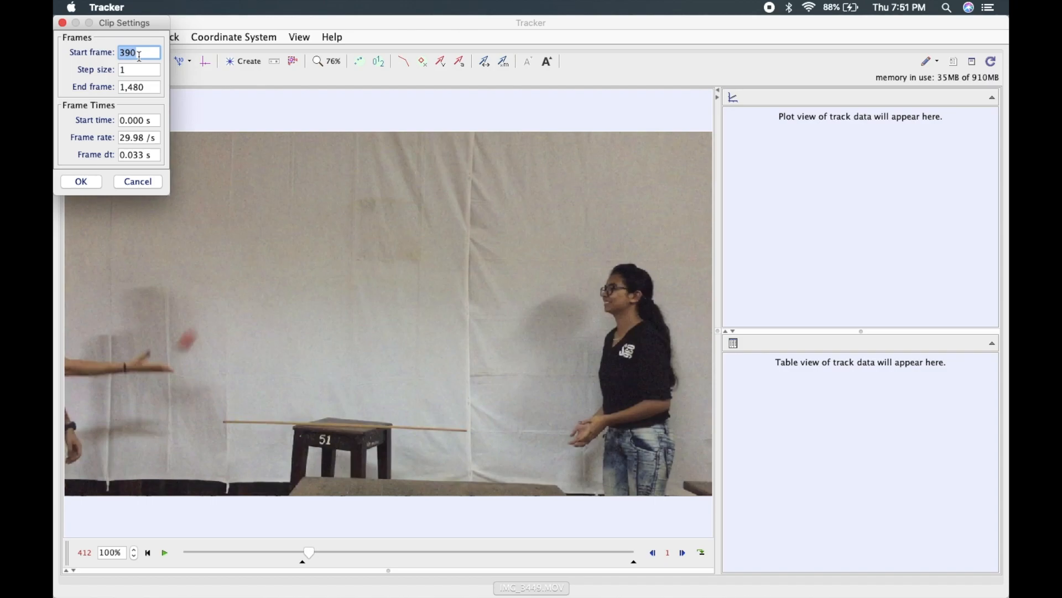
pyautogui.write('412')
pyautogui.press('Return')
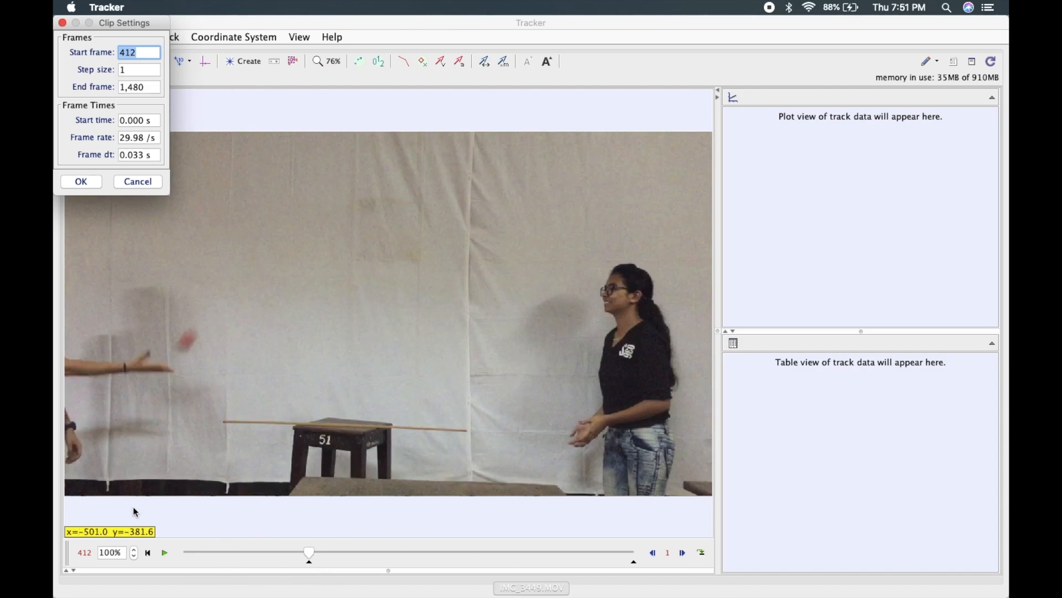
# Play the clip and step through its frames around the catch to find the last frame before the ball is caught.
pyautogui.click(163, 554)
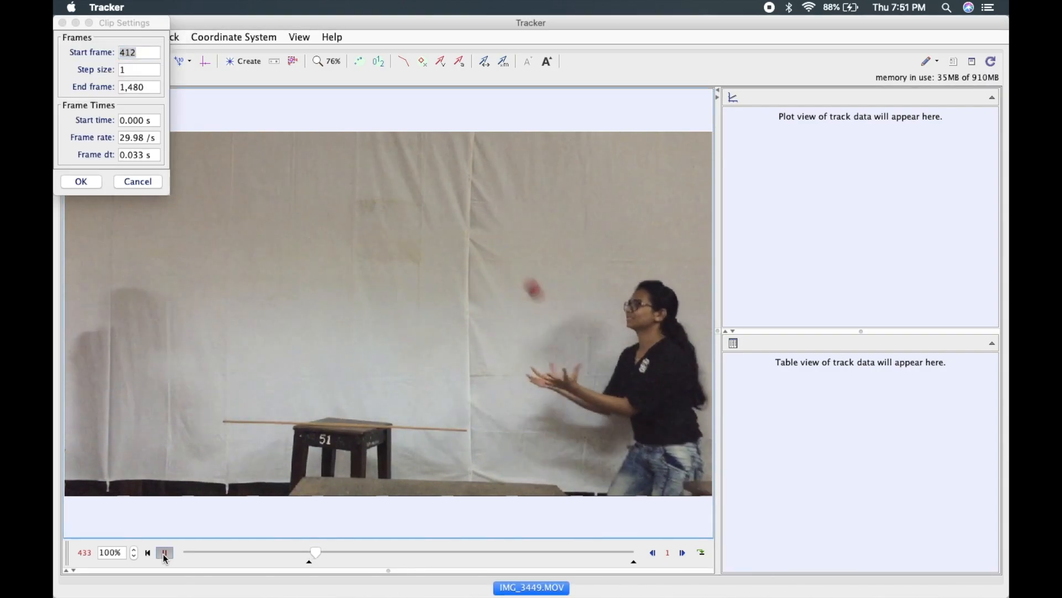
pyautogui.click(164, 553)
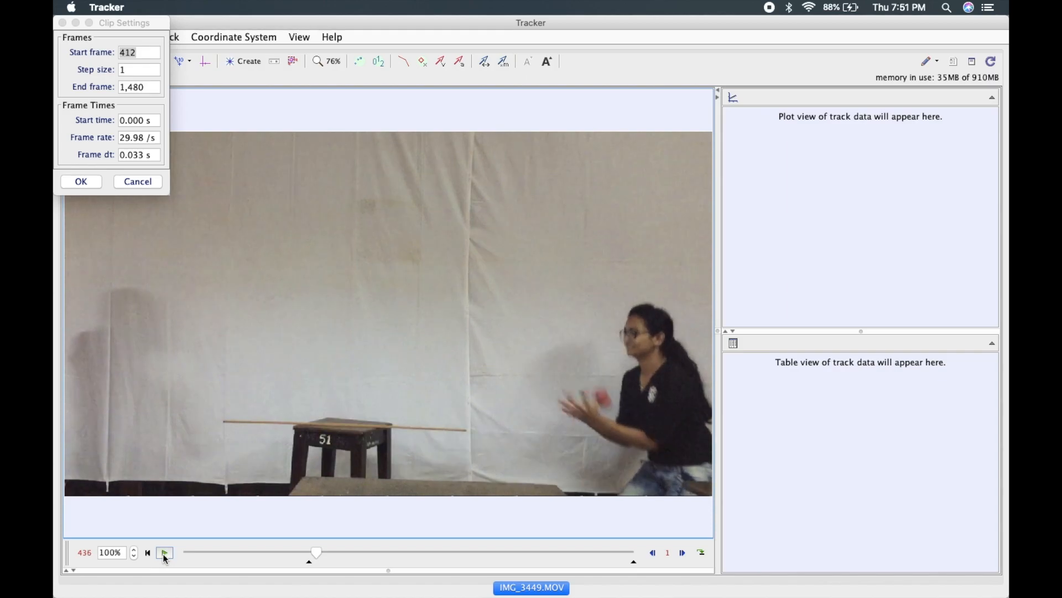
pyautogui.click(653, 552)
pyautogui.click(654, 553)
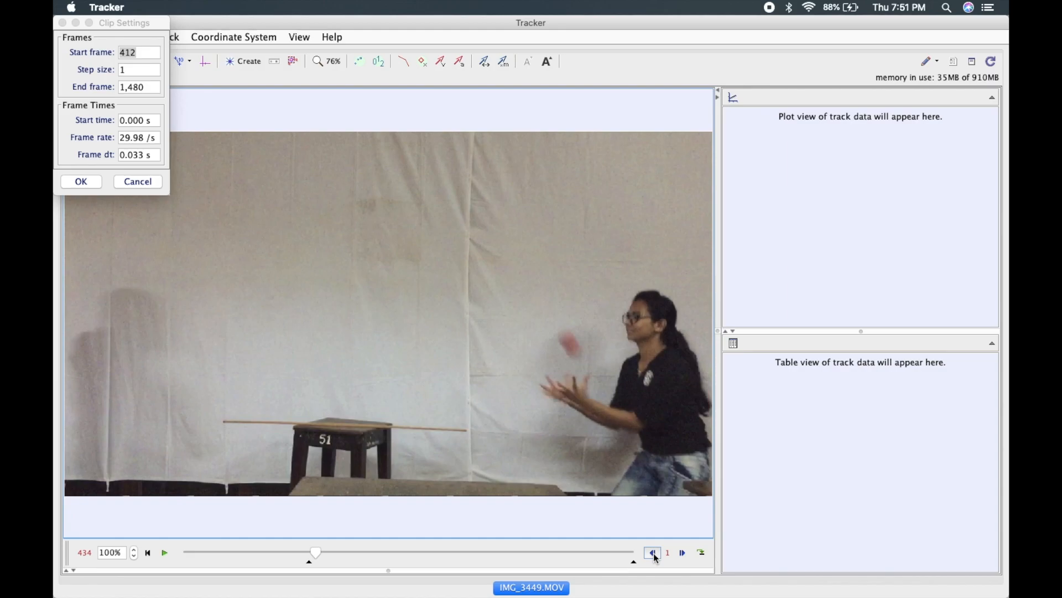
pyautogui.click(683, 553)
pyautogui.click(683, 552)
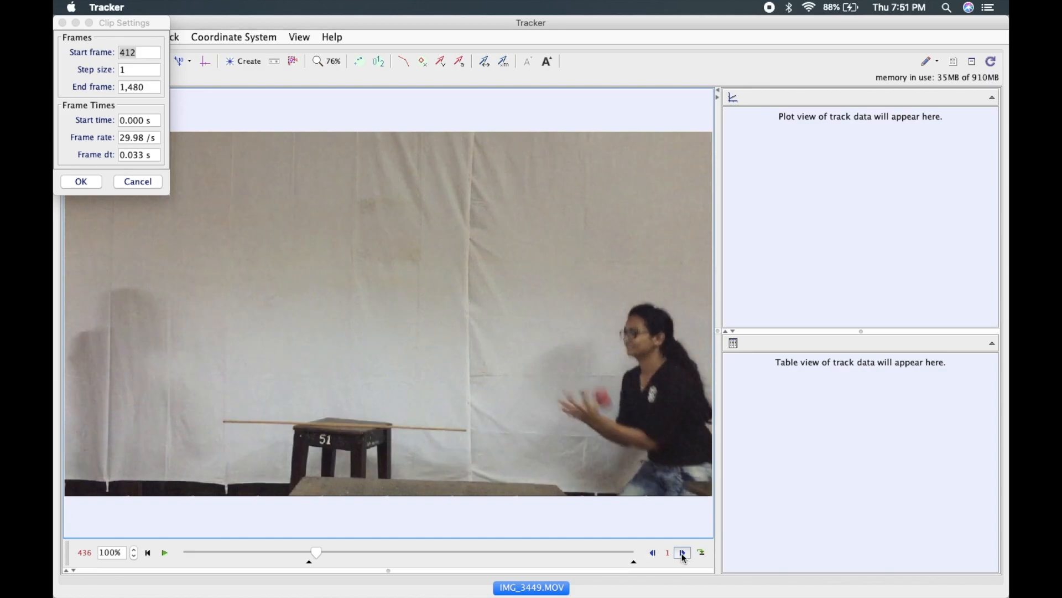
pyautogui.click(682, 553)
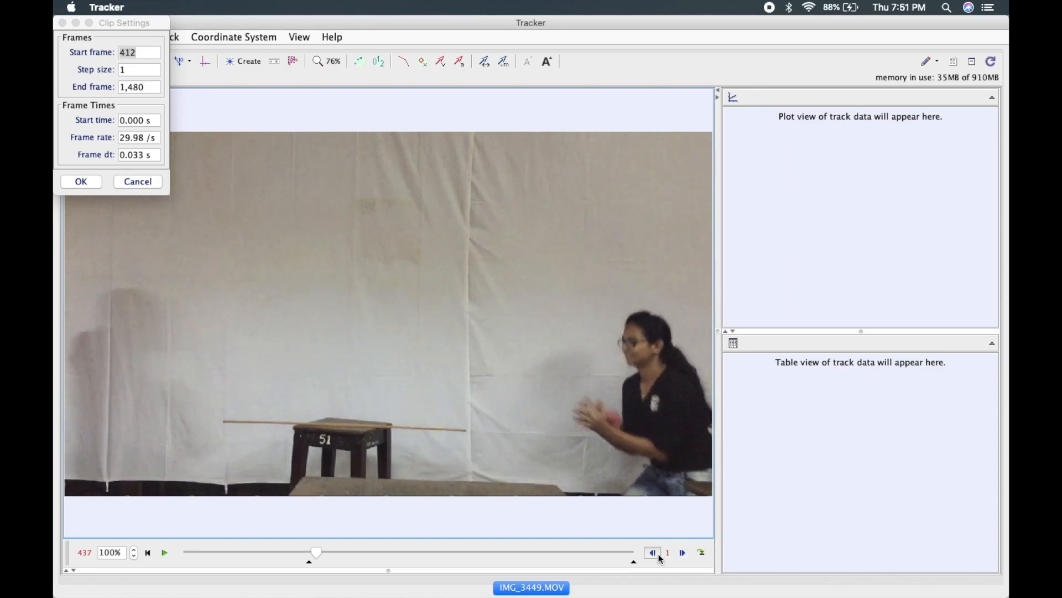
pyautogui.click(652, 553)
pyautogui.click(682, 553)
pyautogui.click(653, 552)
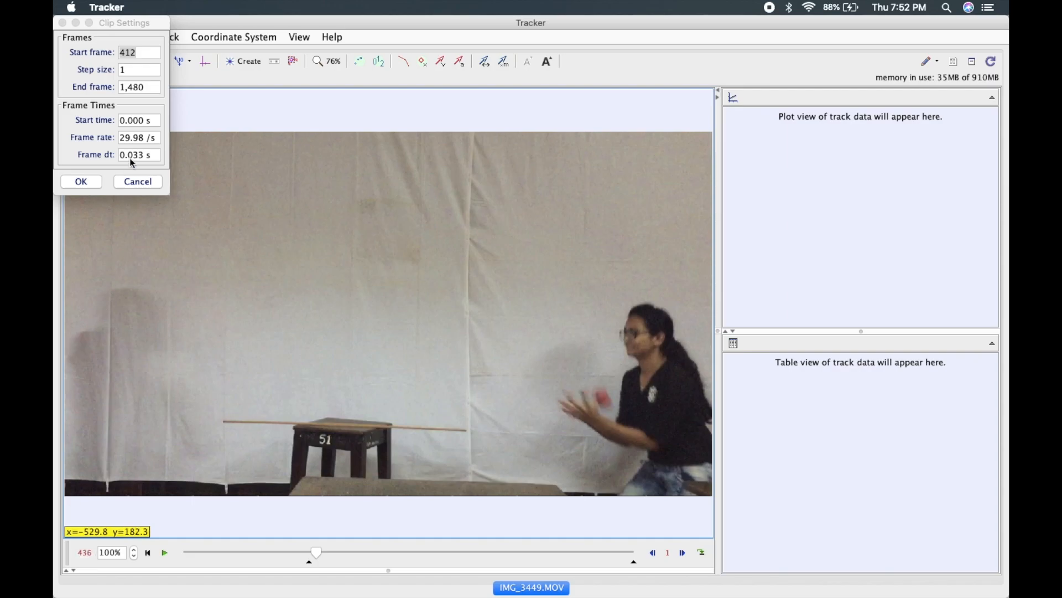
# Set the clip's end frame to 436 and the frame rate to 30.00 /s, and apply the clip settings.
pyautogui.click(135, 87)
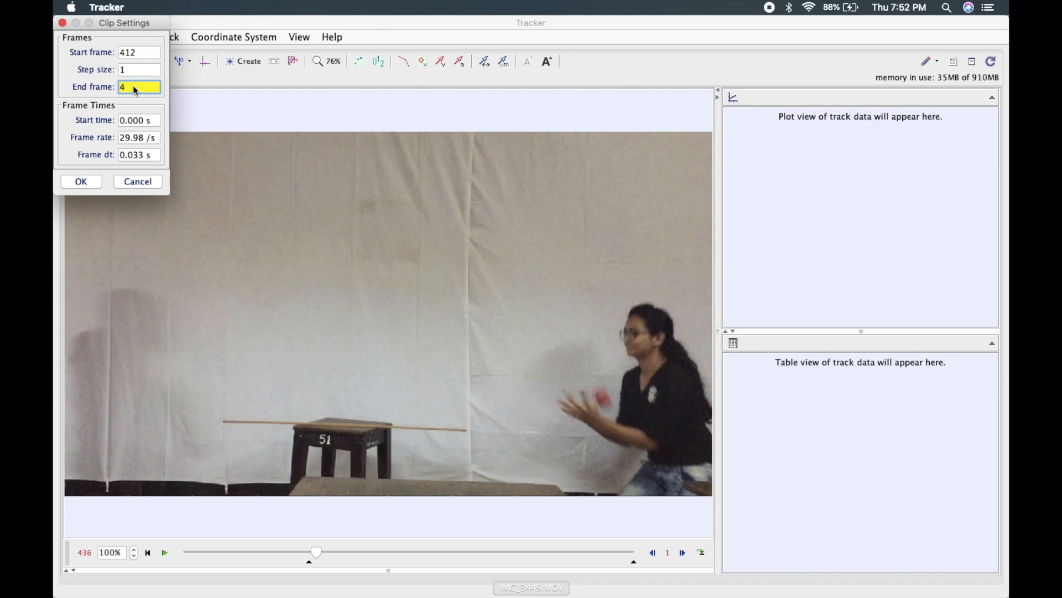
pyautogui.press('Return')
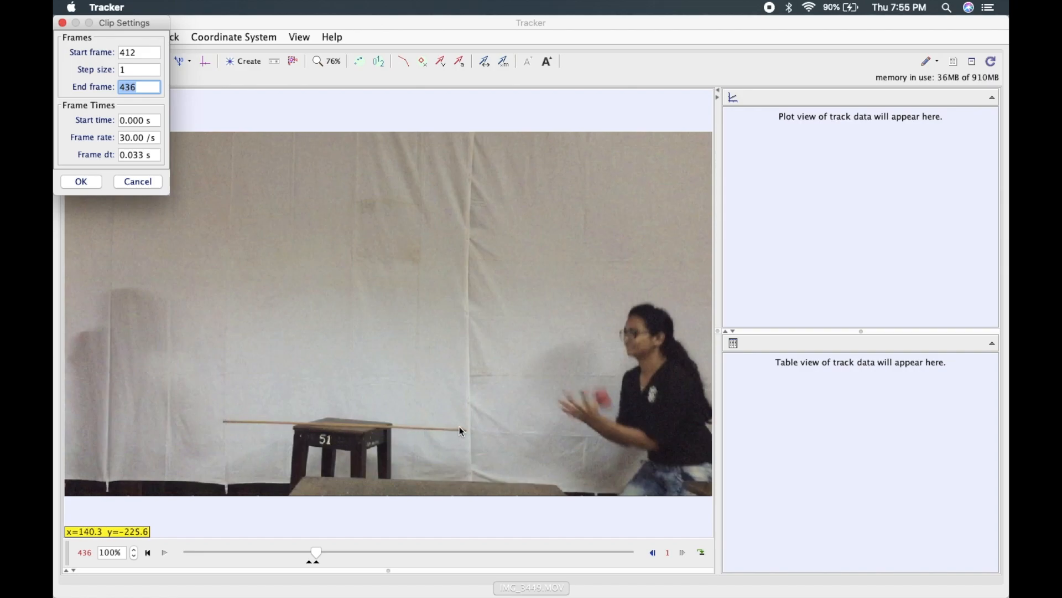
pyautogui.click(83, 181)
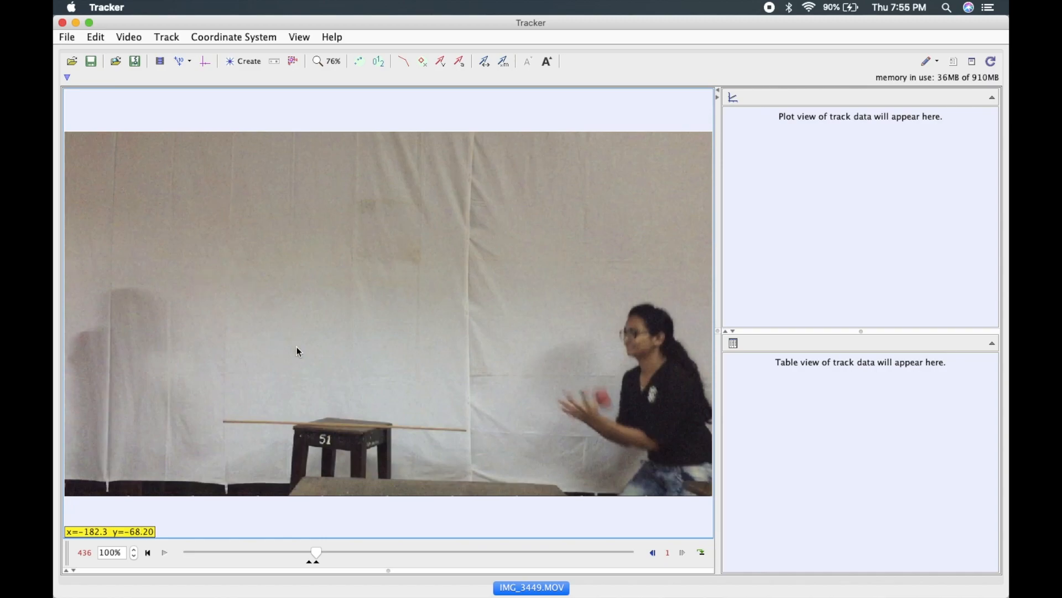
pyautogui.rightClick(315, 288)
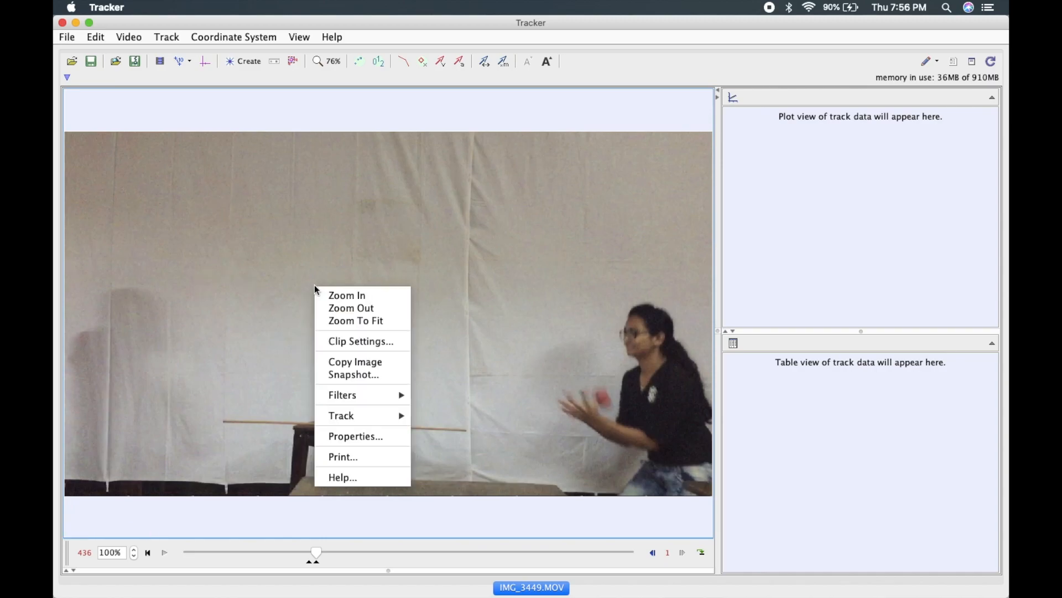
pyautogui.moveTo(371, 399)
pyautogui.moveTo(433, 398)
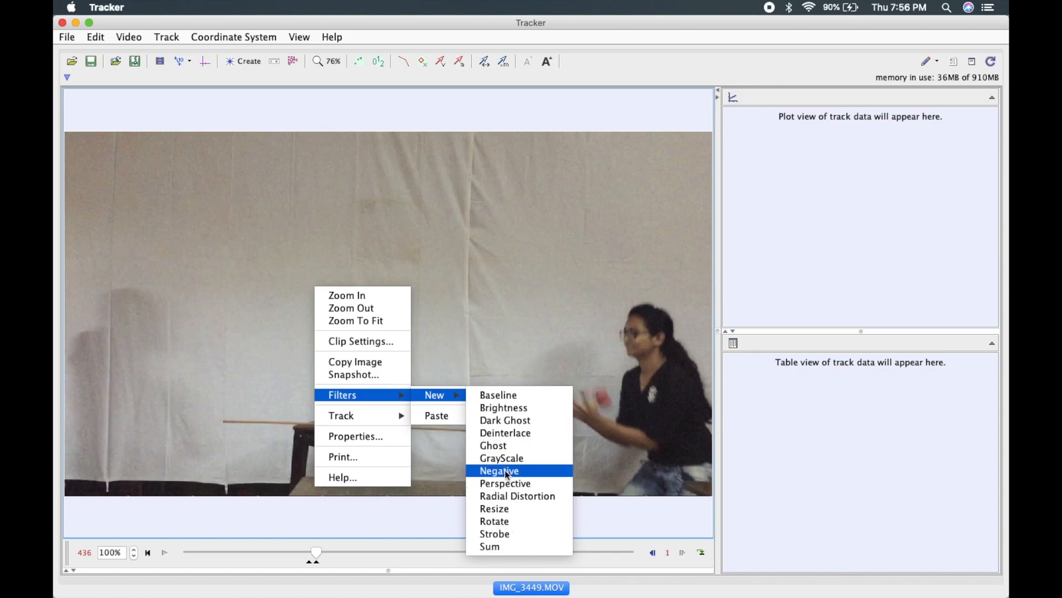
pyautogui.click(496, 379)
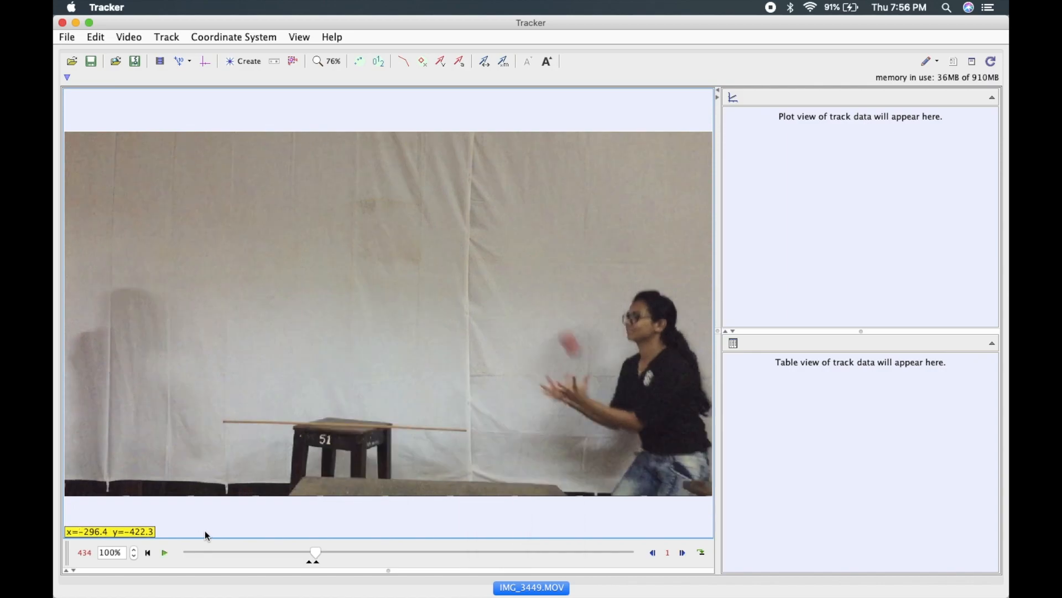
# Play the trimmed clip through twice from its first frame to check the throw, and rewind to frame 412.
pyautogui.click(148, 553)
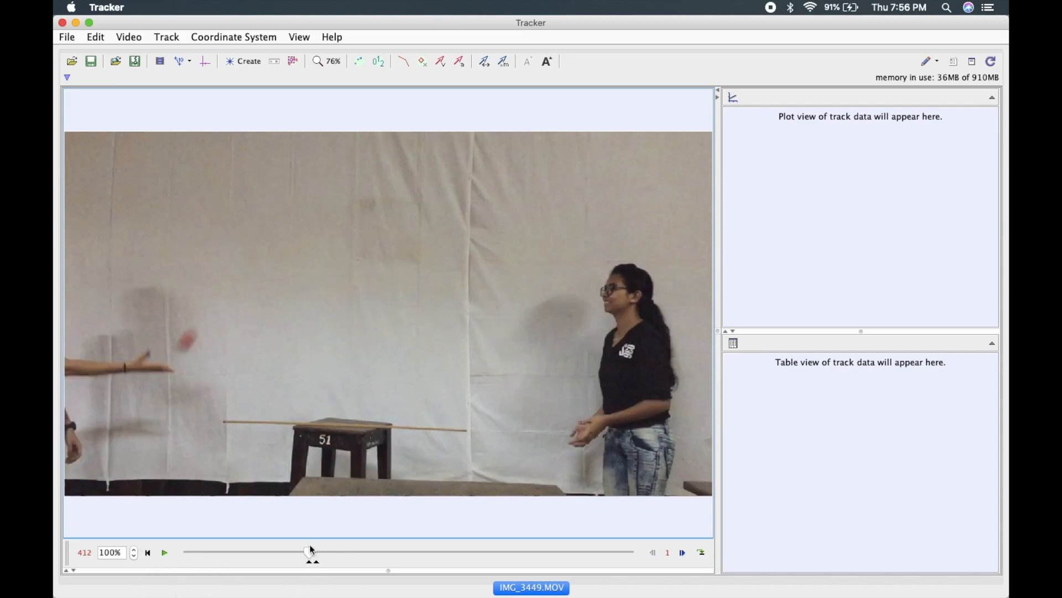
pyautogui.click(165, 552)
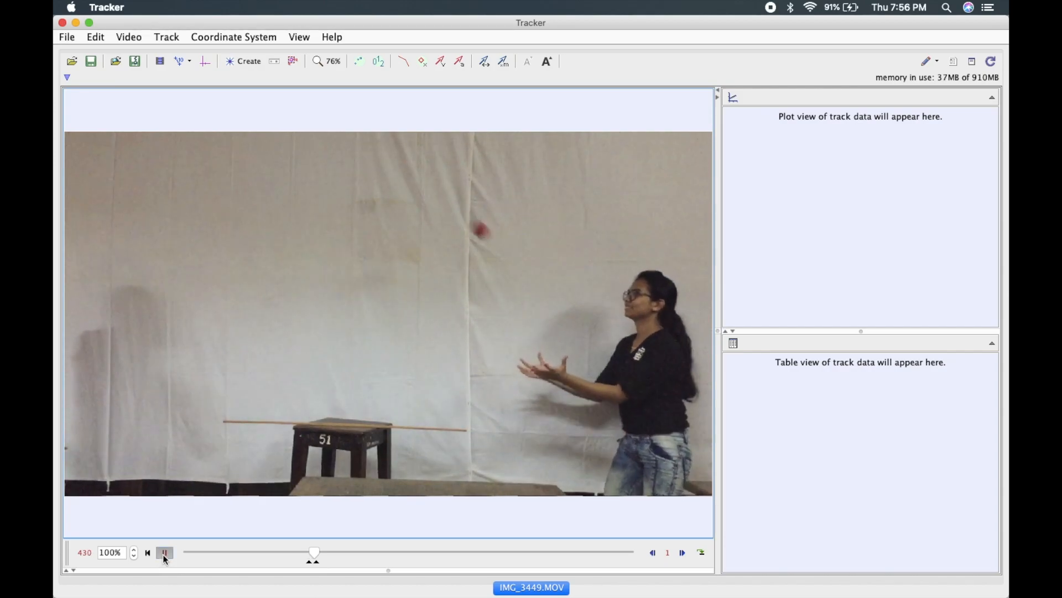
pyautogui.click(165, 553)
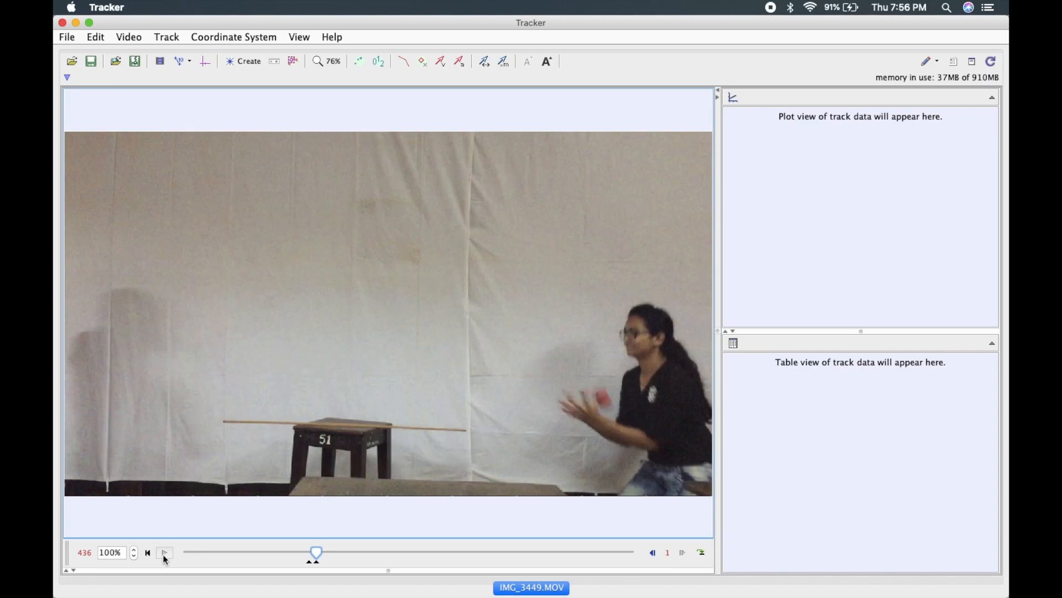
pyautogui.click(148, 552)
pyautogui.click(165, 553)
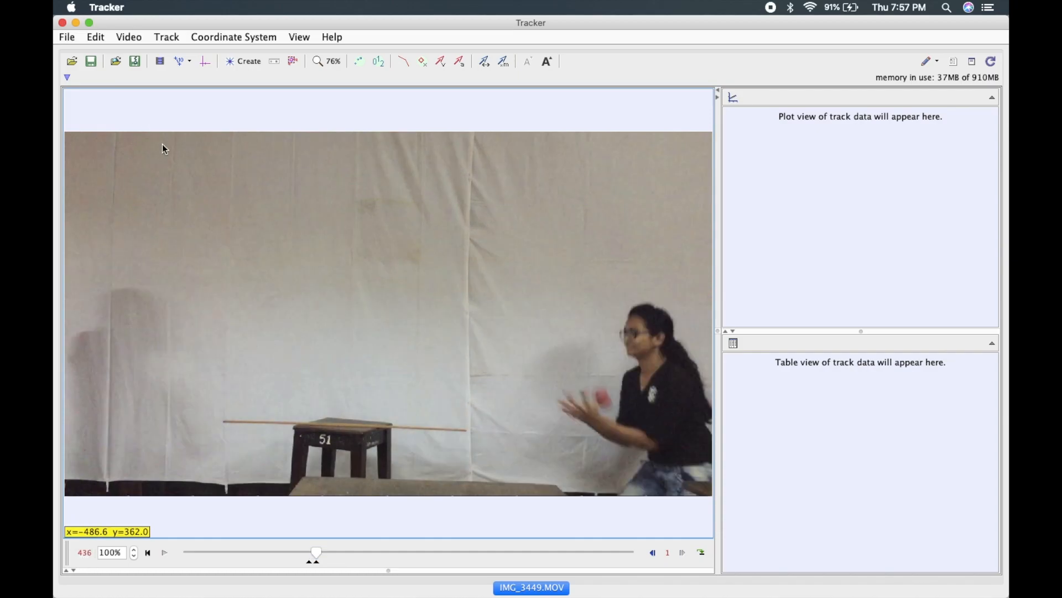
pyautogui.click(147, 552)
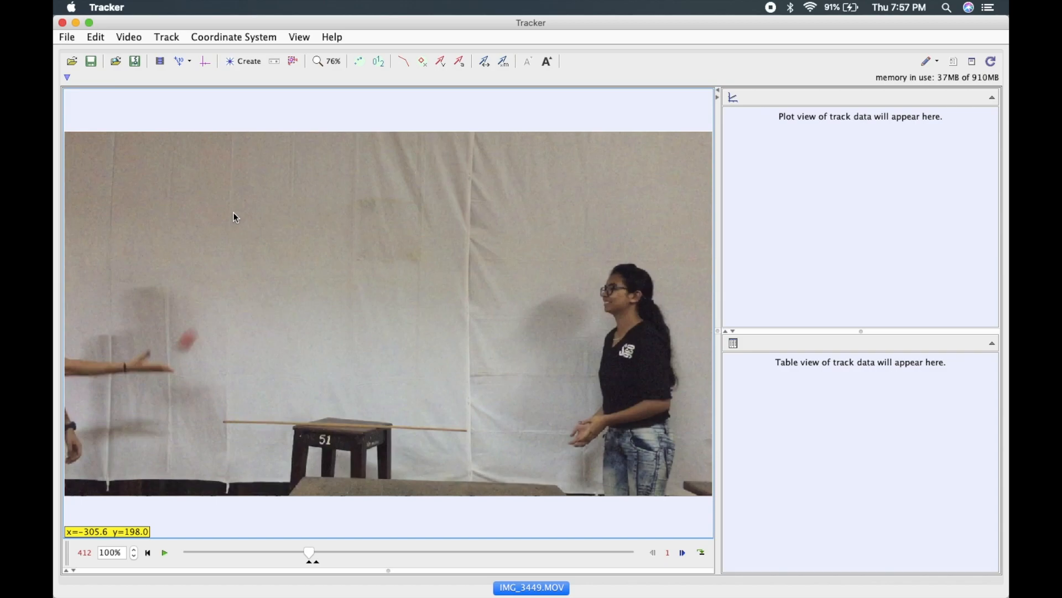
# Show the coordinate axes with the origin on the thrown ball, at about pixel position (240, 418), and lock them.
pyautogui.click(206, 62)
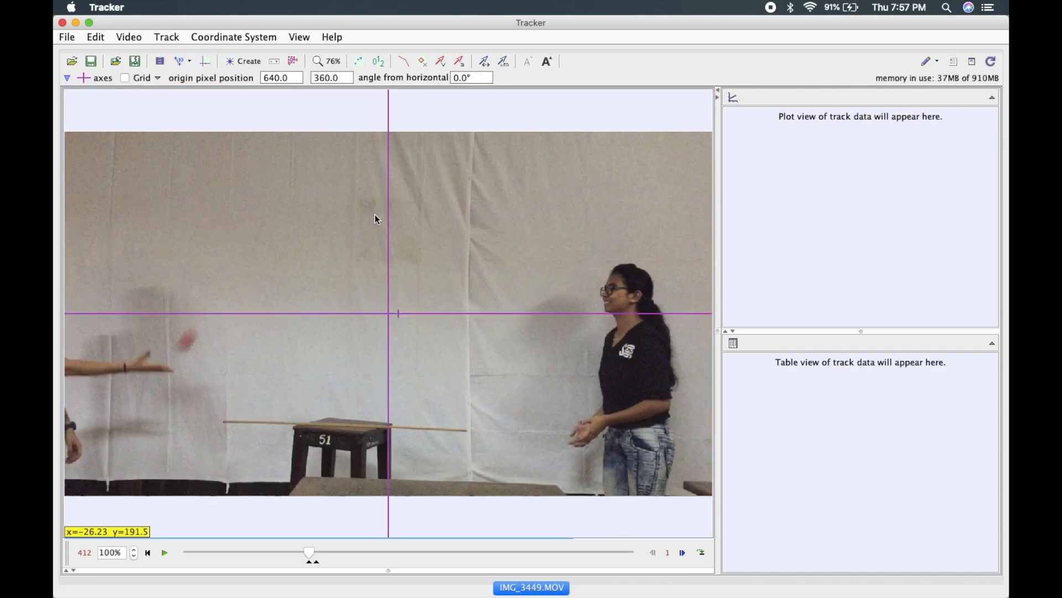
pyautogui.moveTo(389, 313); pyautogui.dragTo(187, 347)
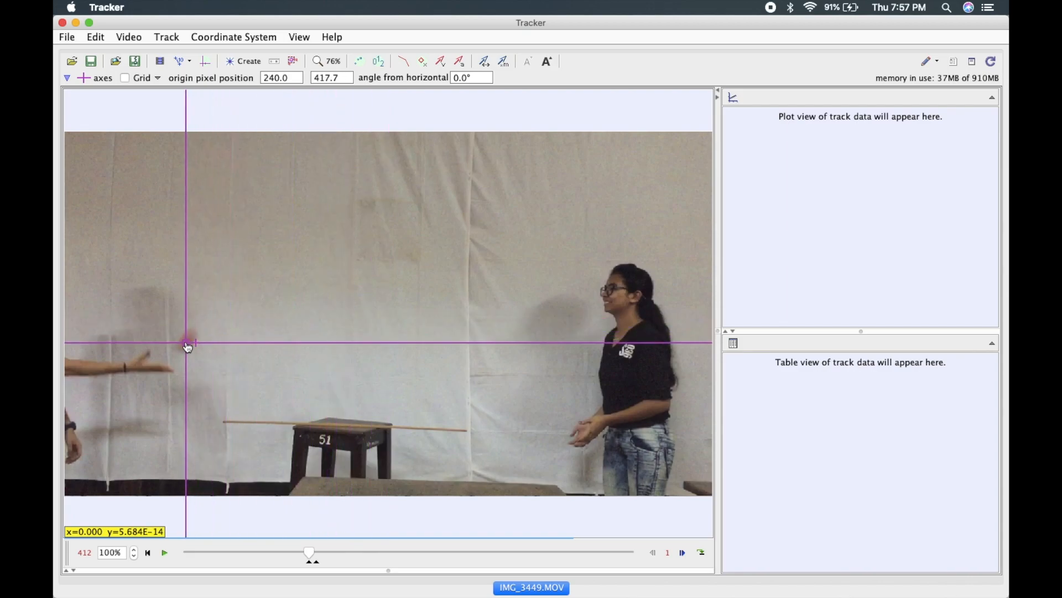
pyautogui.moveTo(188, 346); pyautogui.dragTo(186, 342)
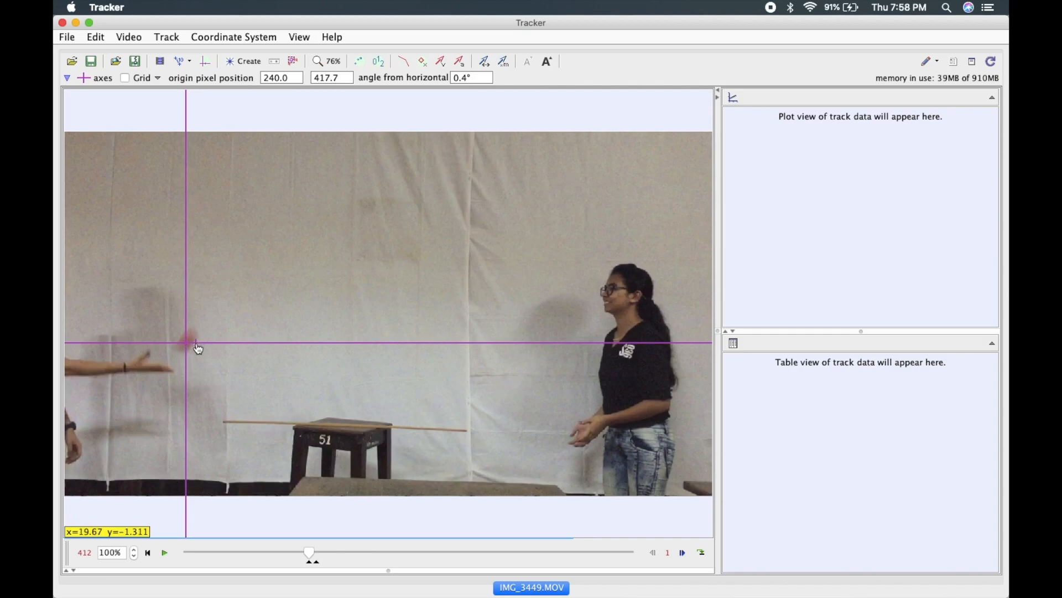
pyautogui.rightClick(198, 349)
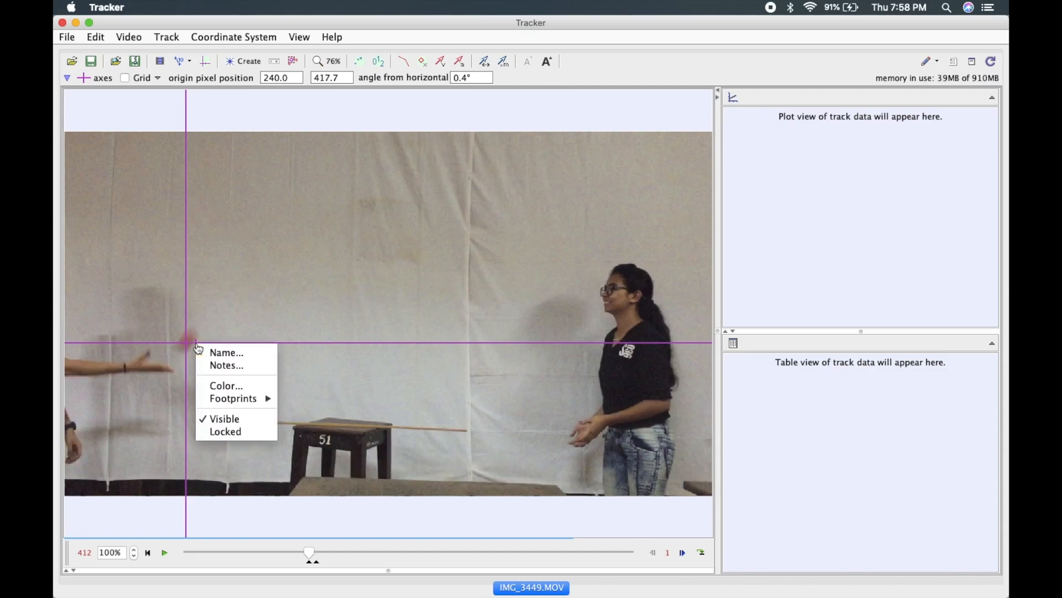
pyautogui.click(229, 432)
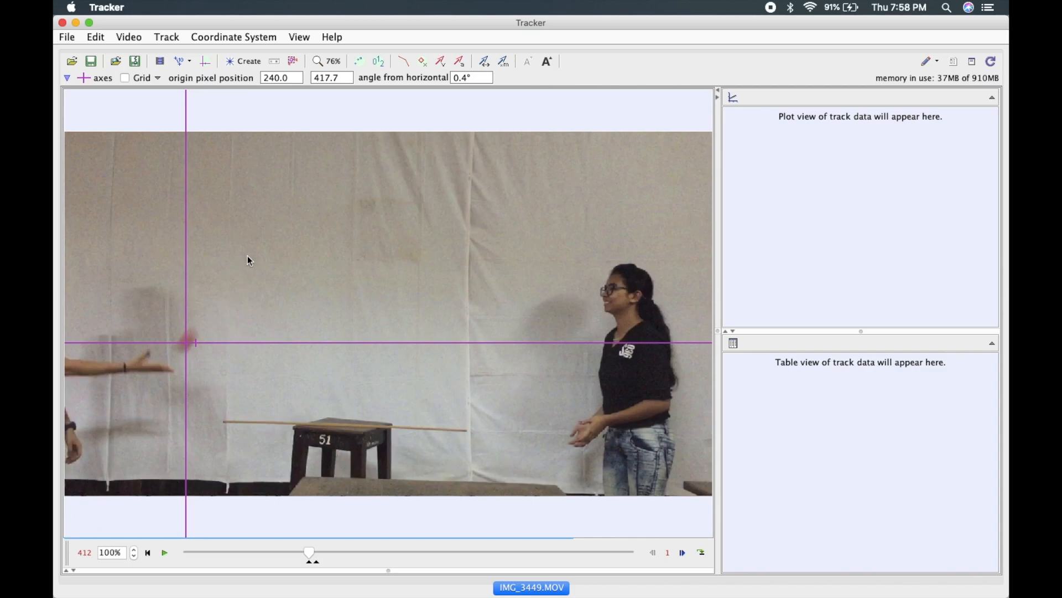
# Create a calibration stick and mark its first end at the left tip of the wooden rod on the stool.
pyautogui.click(190, 61)
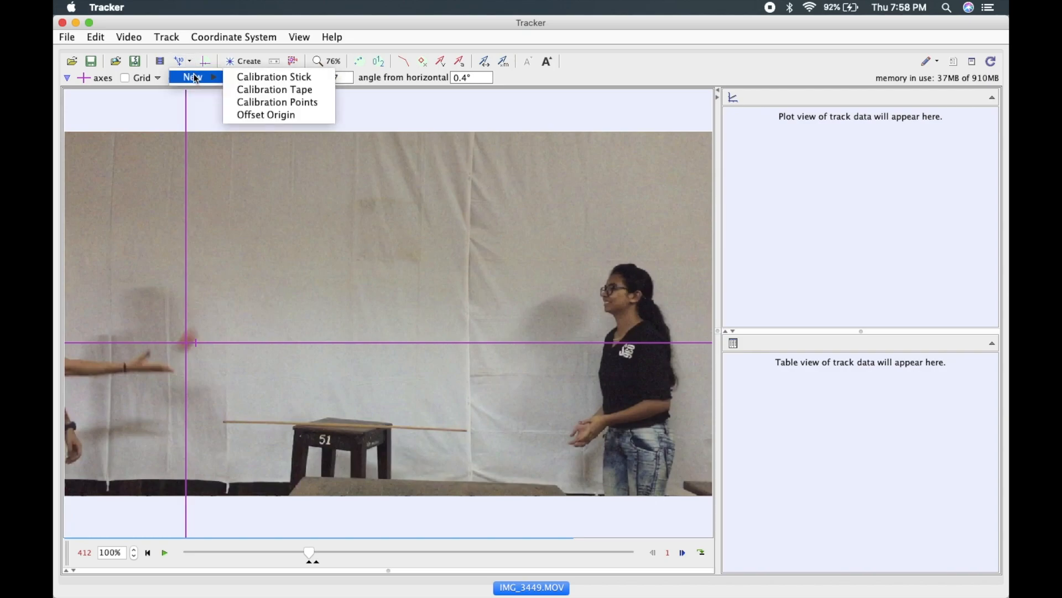
pyautogui.click(251, 78)
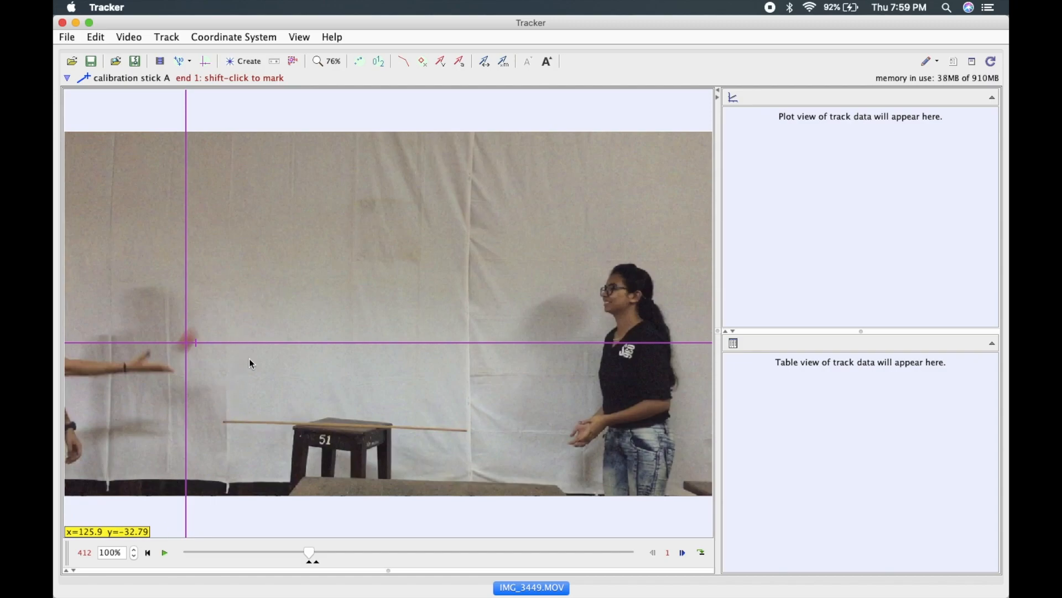
pyautogui.scroll(3, 249, 357)
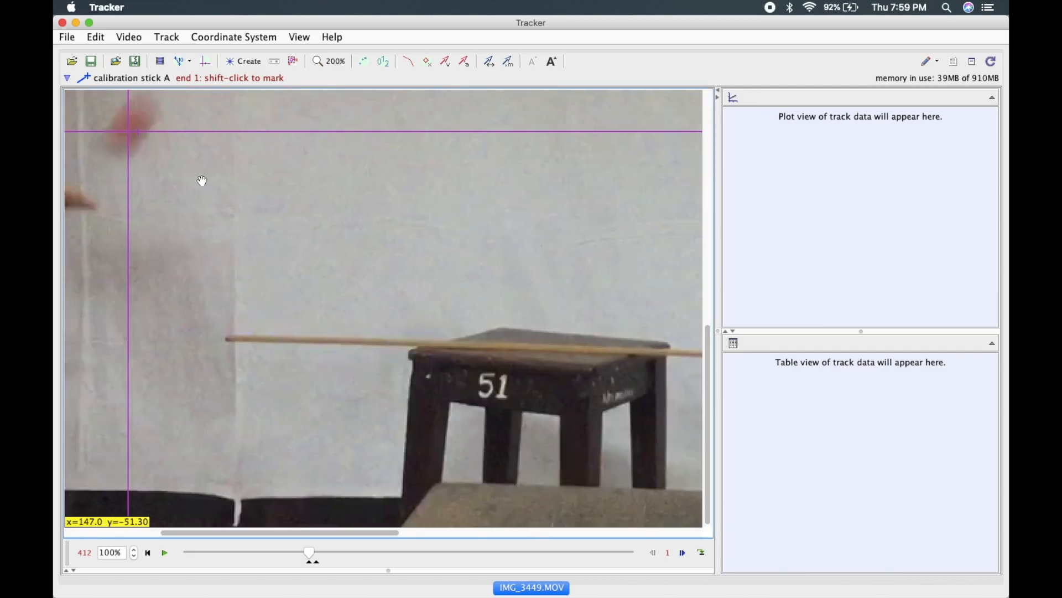
pyautogui.hscroll(3, 202, 181)
pyautogui.moveTo(202, 181); pyautogui.dragTo(254, 183)
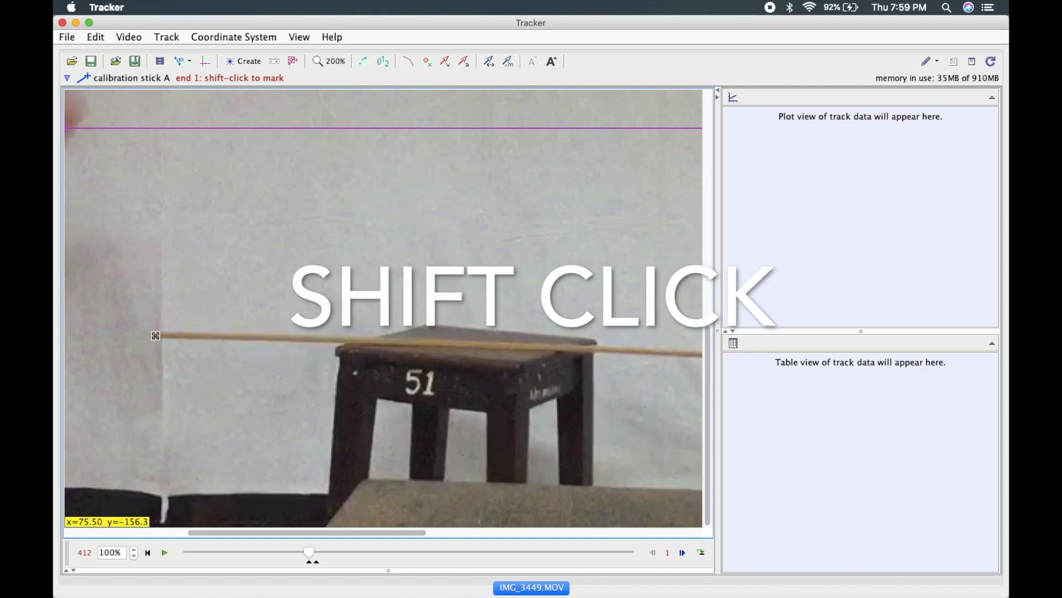
pyautogui.keyDown('shift'); pyautogui.click(155, 335); pyautogui.keyUp('shift')
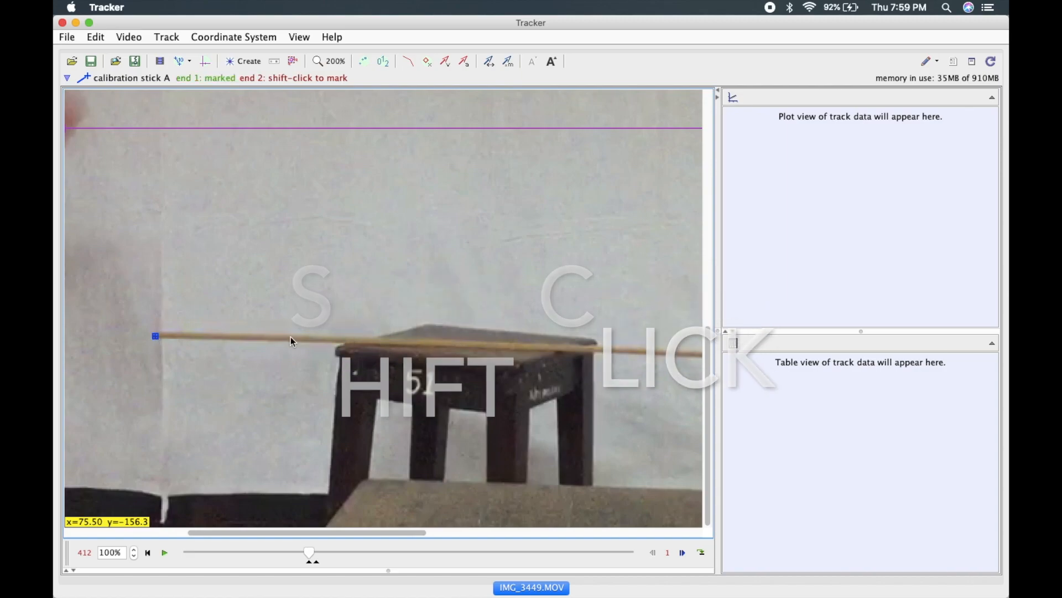
# Mark the calibration stick's second end at the right tip of the wooden rod on the stool.
pyautogui.scroll(10, 156, 335)
pyautogui.click(347, 63)
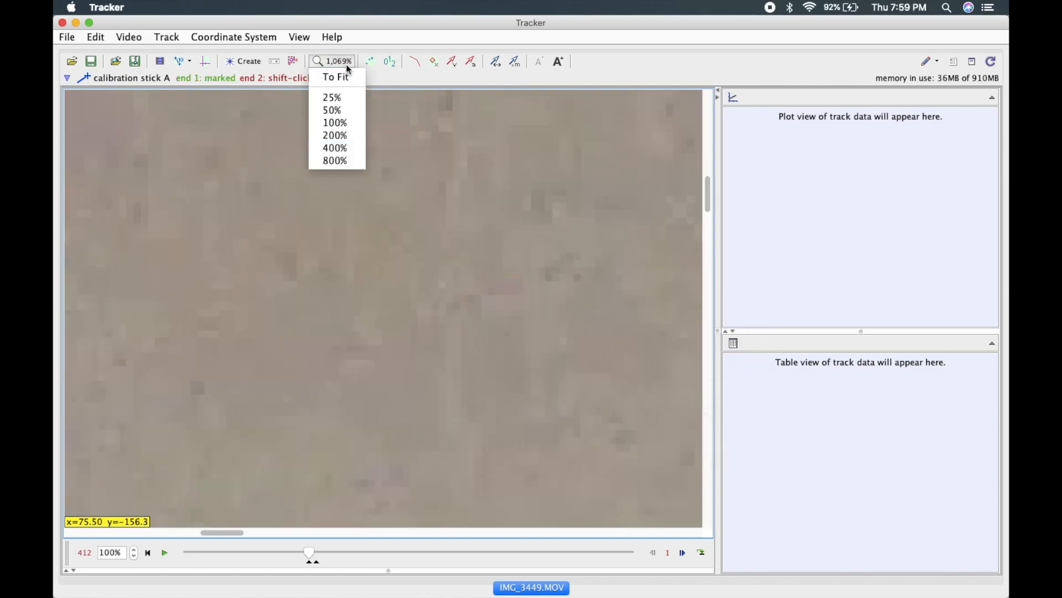
pyautogui.click(347, 136)
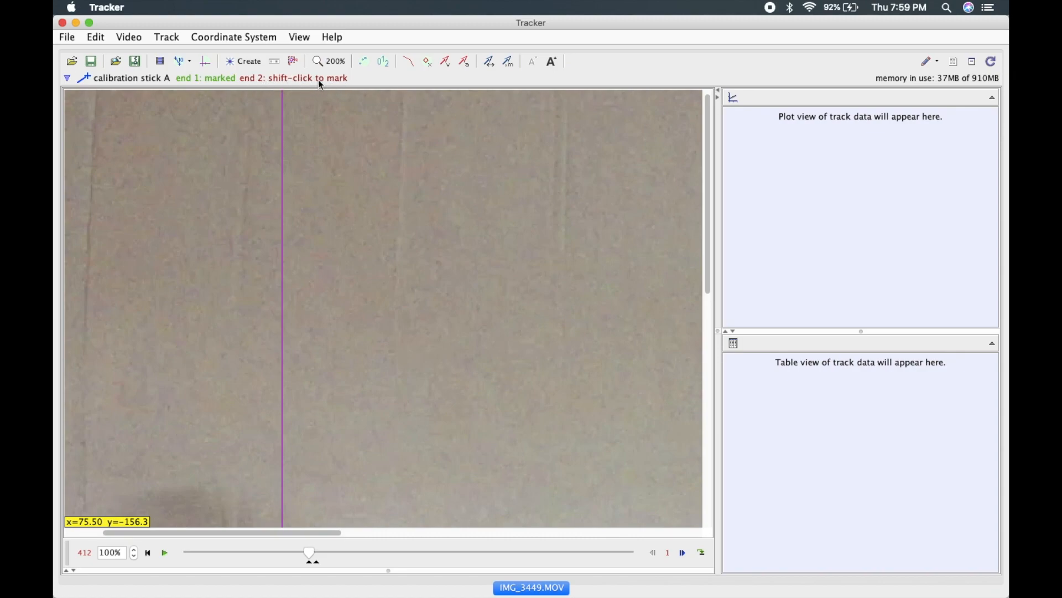
pyautogui.scroll(-8, 374, 334)
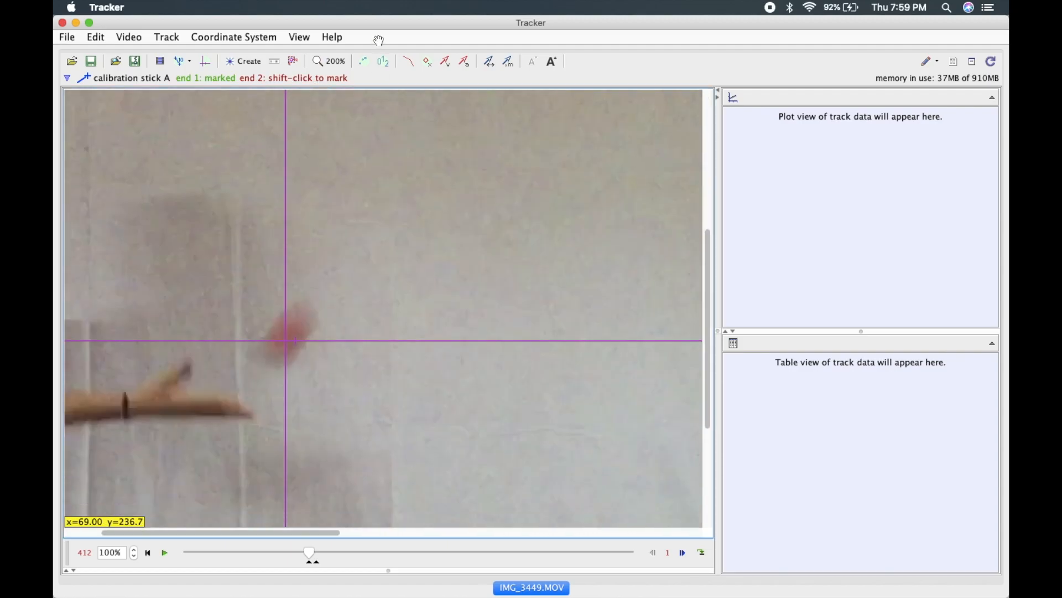
pyautogui.moveTo(481, 325); pyautogui.dragTo(149, 168)
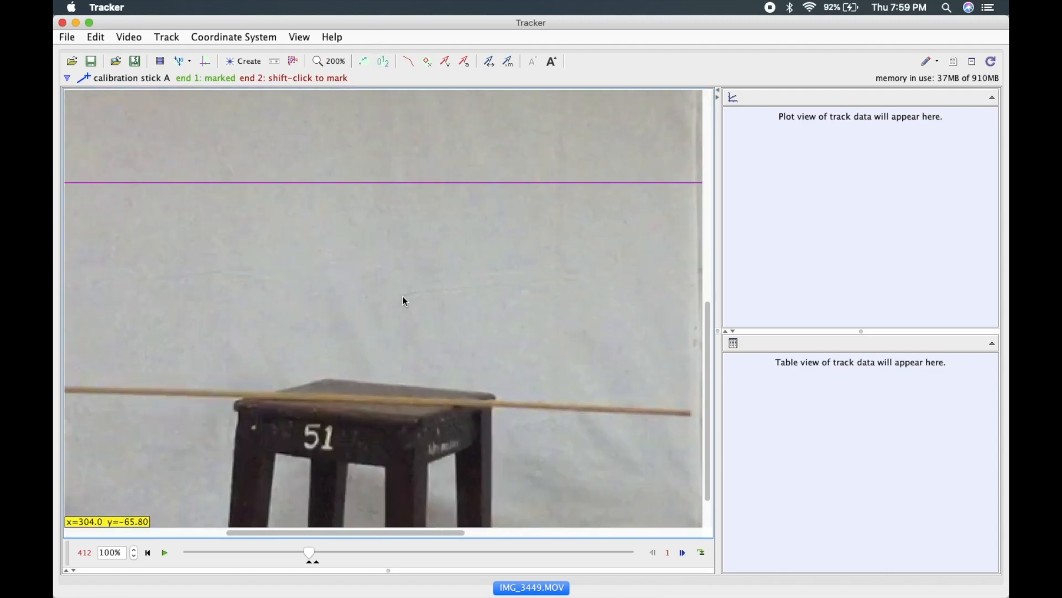
pyautogui.moveTo(443, 332); pyautogui.dragTo(183, 274)
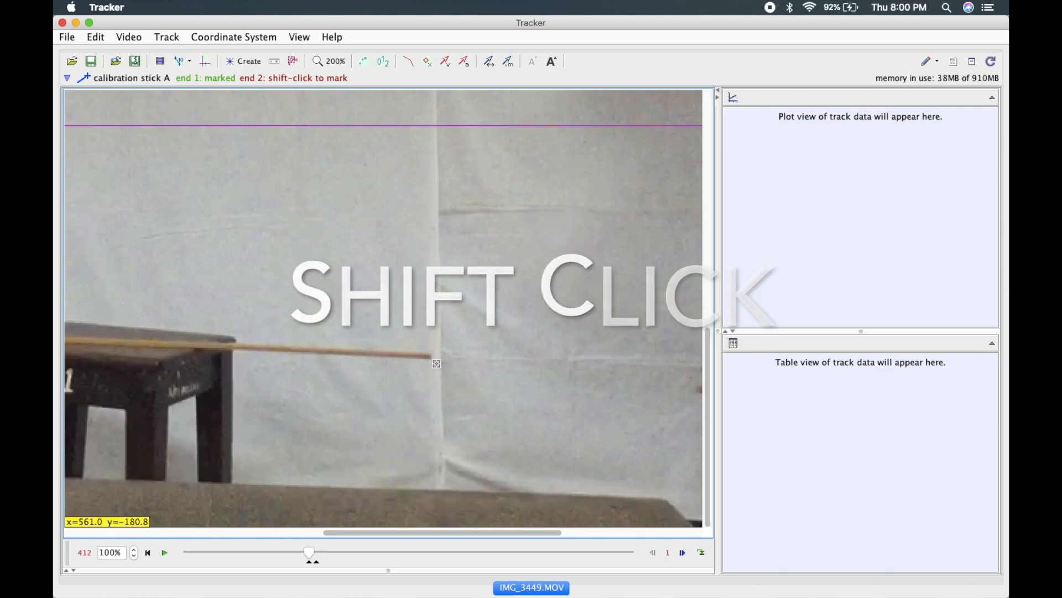
pyautogui.keyDown('shift'); pyautogui.click(428, 357); pyautogui.keyUp('shift')
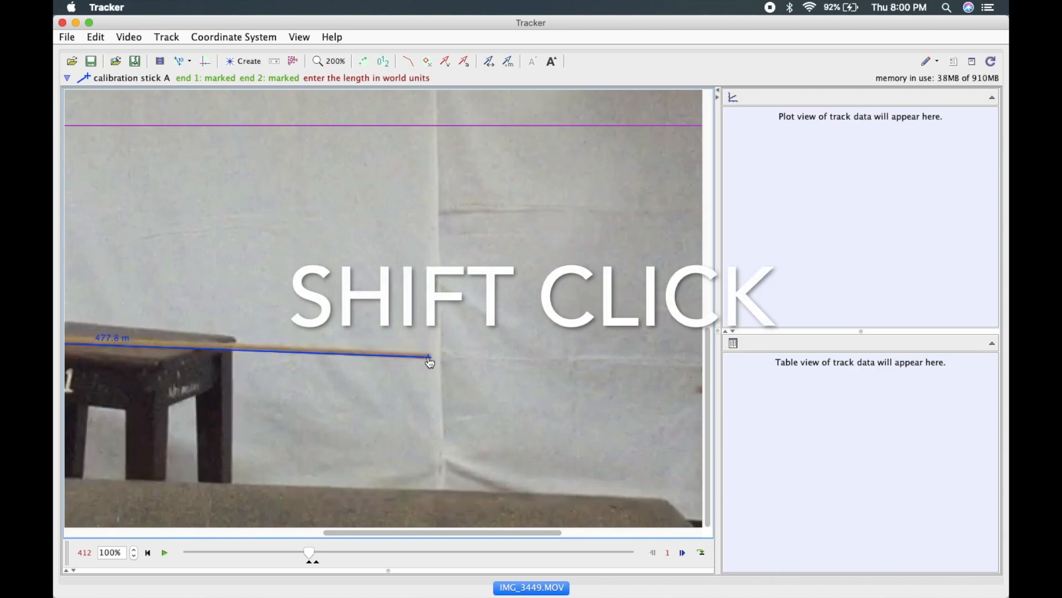
# Set the calibration stick's length to 100 cm and accept changing the length unit to cm.
pyautogui.moveTo(324, 419); pyautogui.dragTo(507, 418)
pyautogui.click(337, 62)
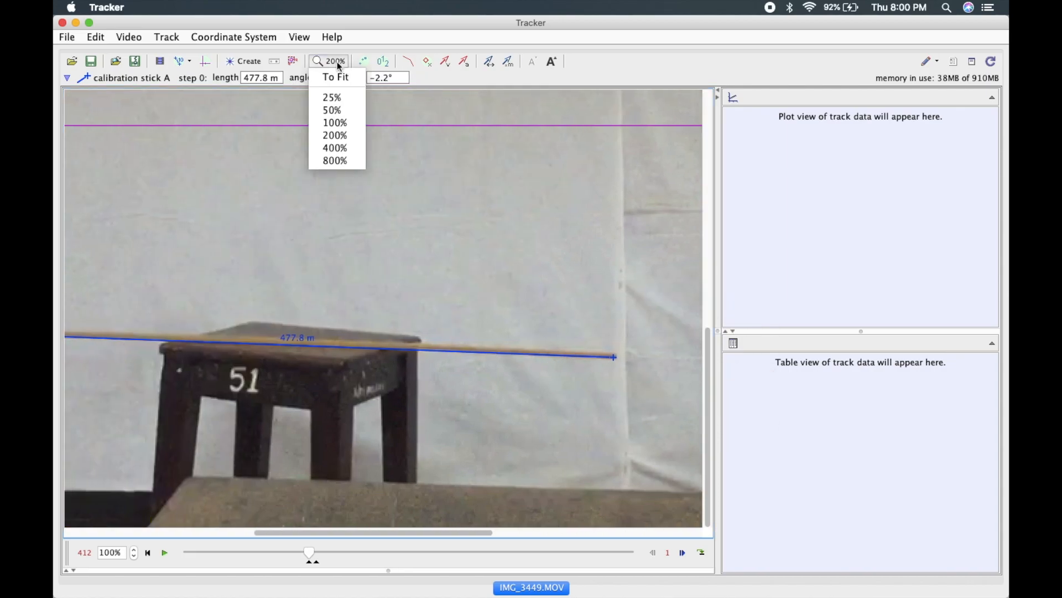
pyautogui.click(340, 122)
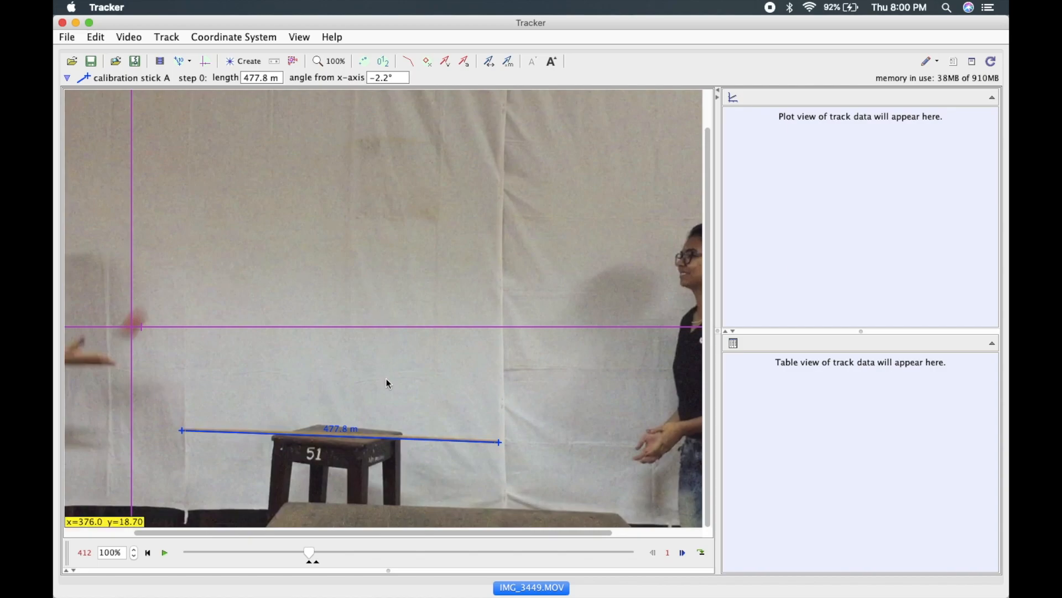
pyautogui.click(354, 432)
pyautogui.click(337, 429)
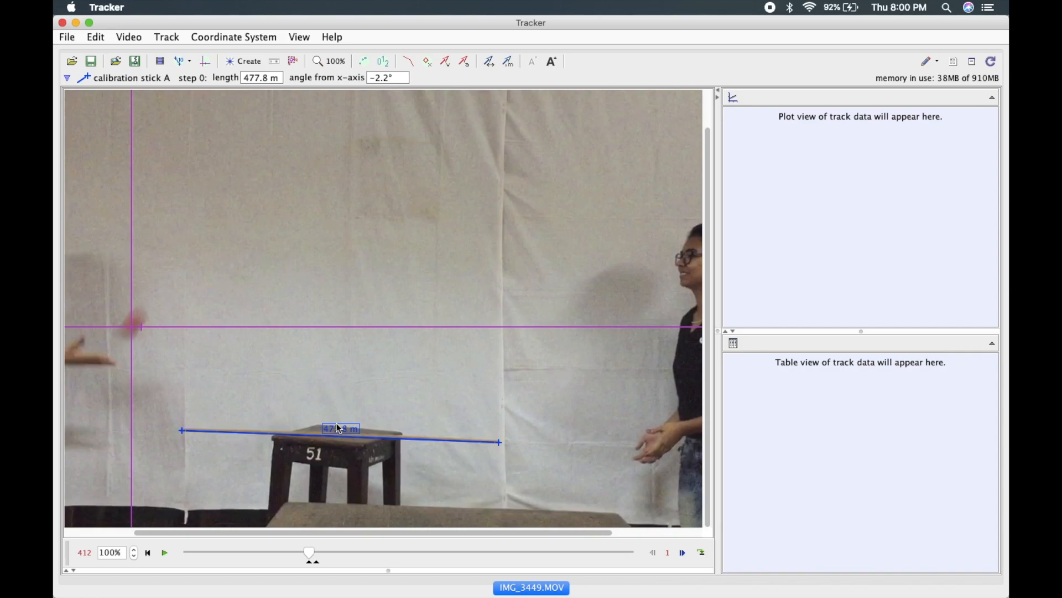
pyautogui.click(332, 429)
pyautogui.write('100')
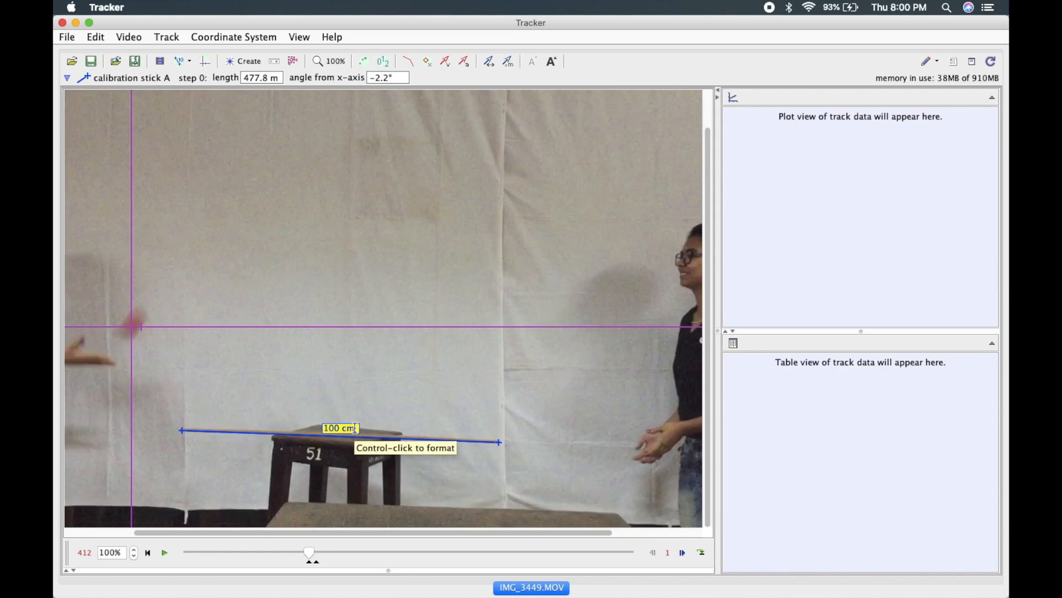
pyautogui.press('Return')
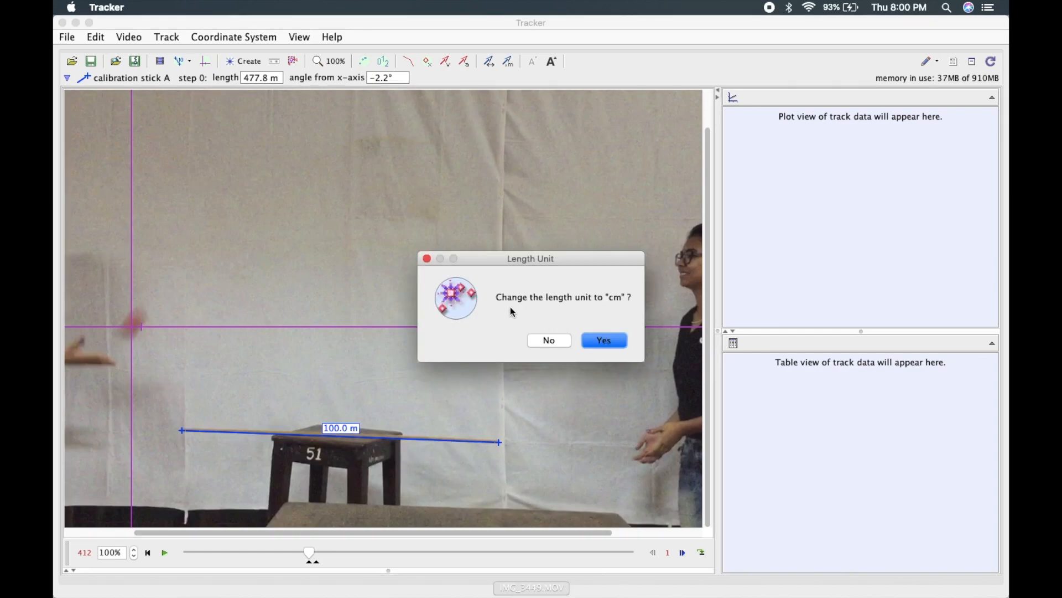
pyautogui.click(601, 342)
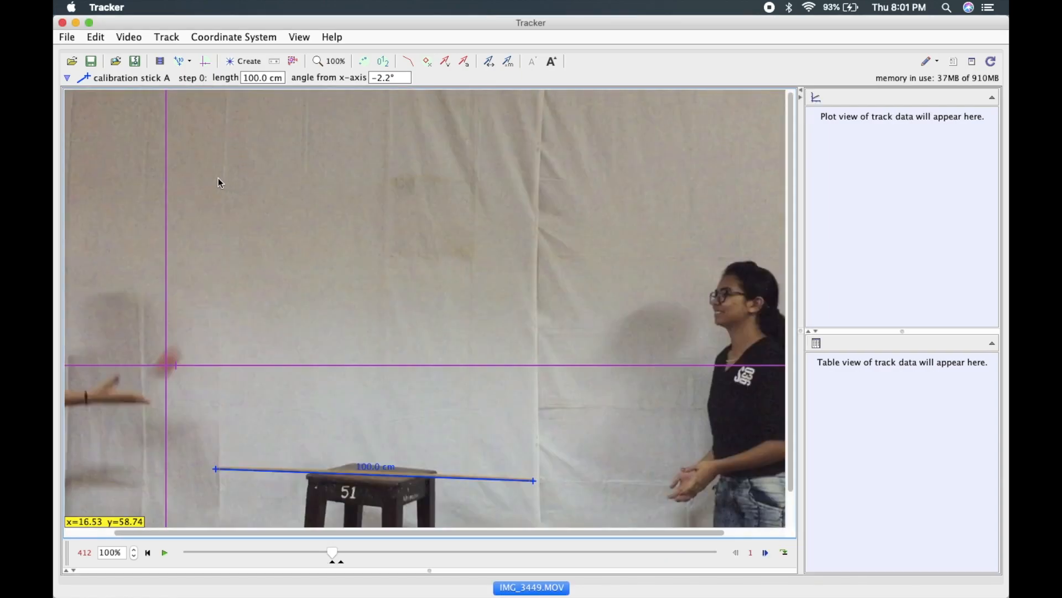
# Create a new point mass track named Ball for the thrown ball.
pyautogui.click(171, 37)
pyautogui.moveTo(177, 55)
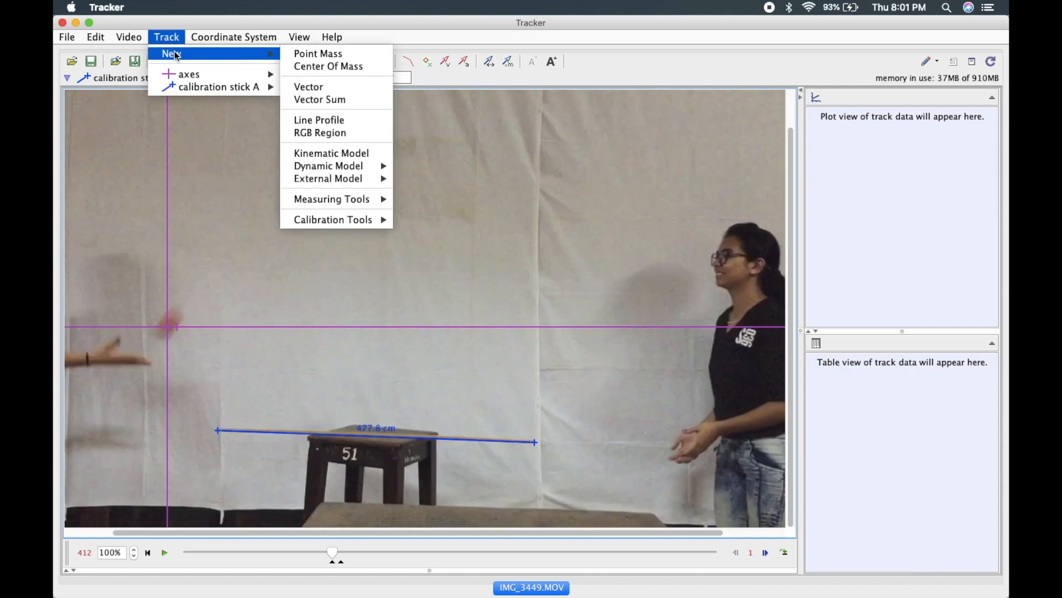
pyautogui.click(306, 55)
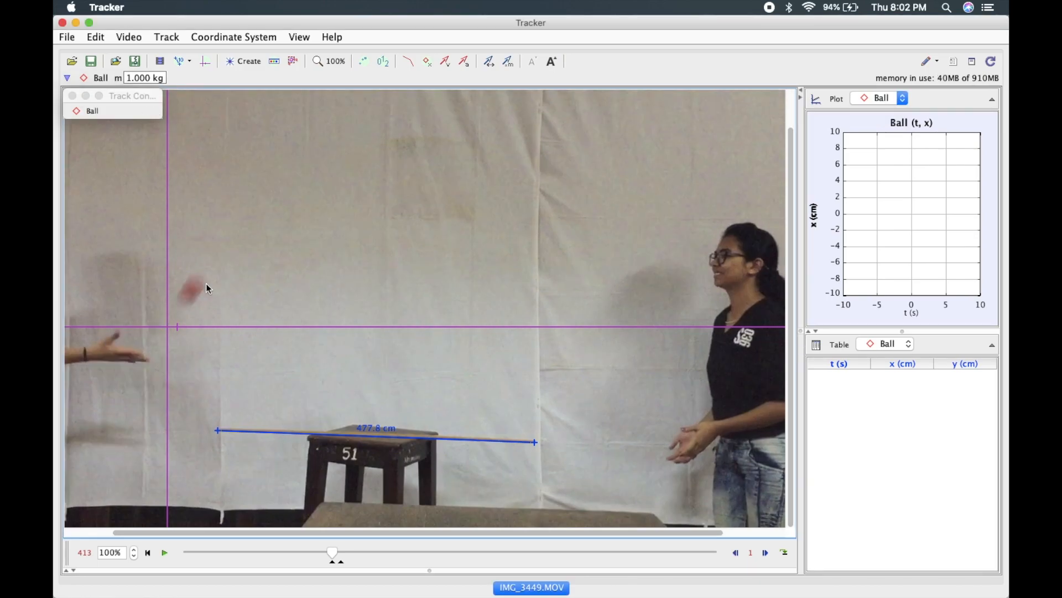
# Mark the thrown ball's position for the Ball track in every frame from 412 to 436.
pyautogui.click(148, 552)
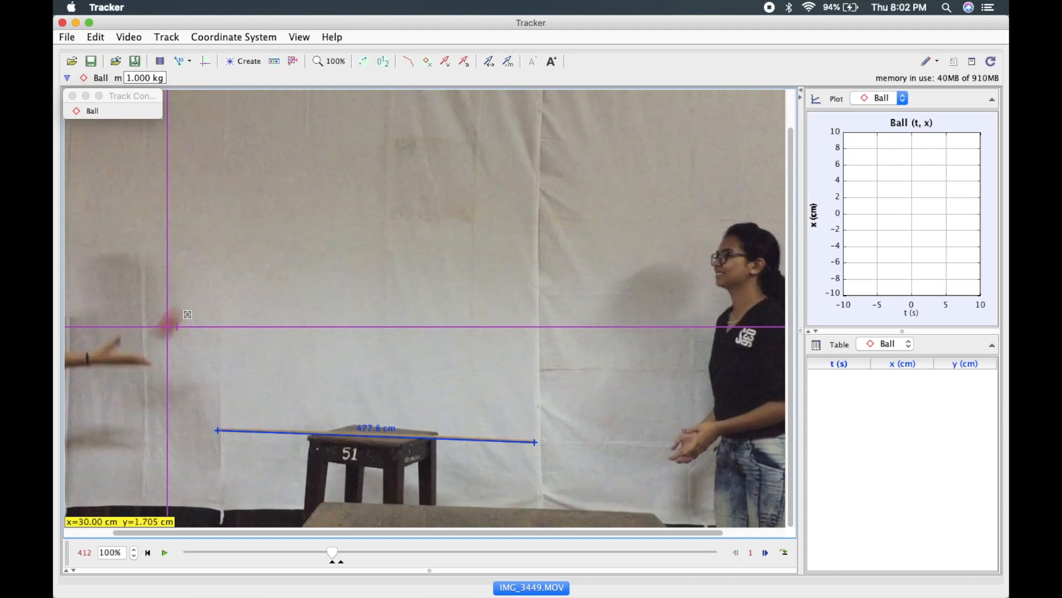
pyautogui.press('shift')
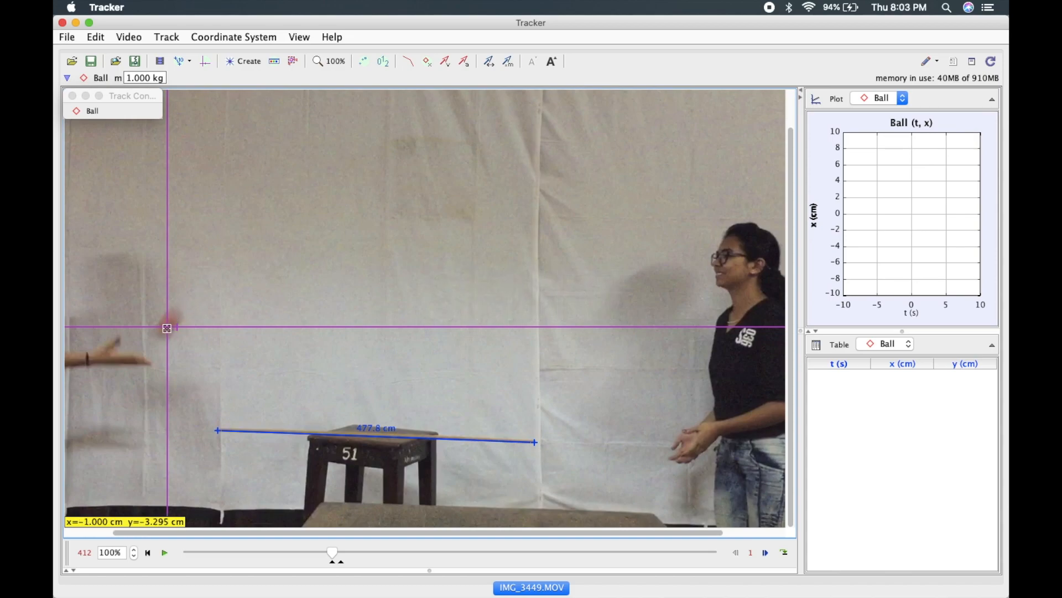
pyautogui.keyDown('shift'); pyautogui.click(168, 327); pyautogui.keyUp('shift')
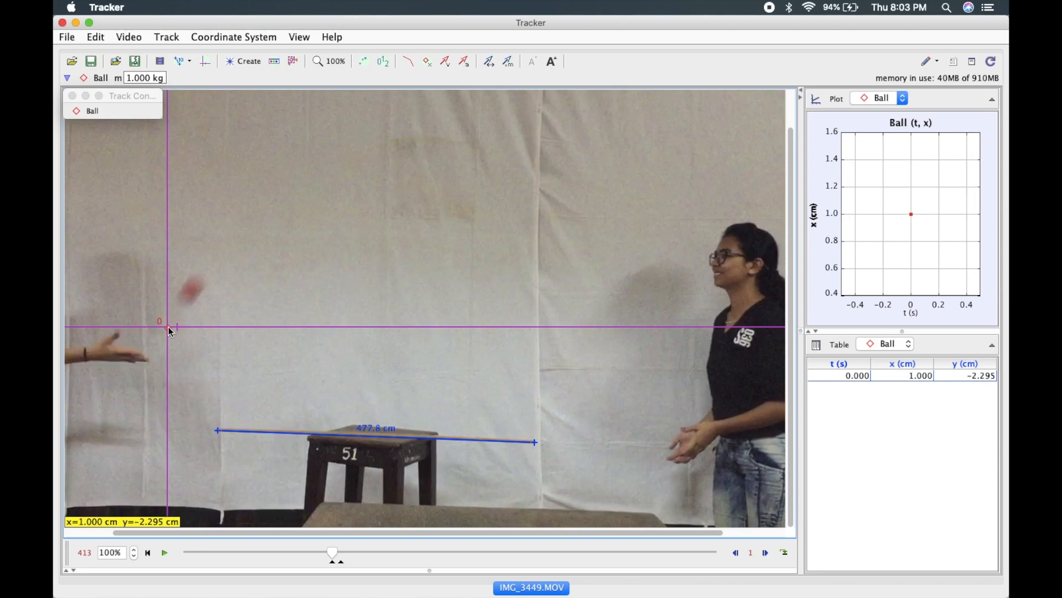
pyautogui.keyDown('shift'); pyautogui.click(192, 292); pyautogui.keyUp('shift')
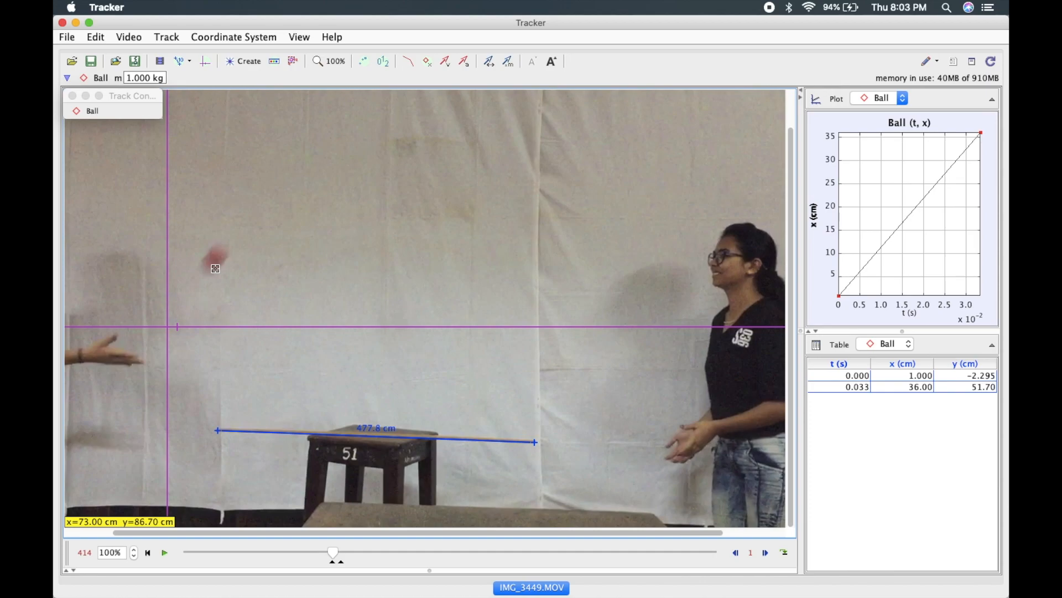
pyautogui.keyDown('shift'); pyautogui.click(215, 268); pyautogui.keyUp('shift')
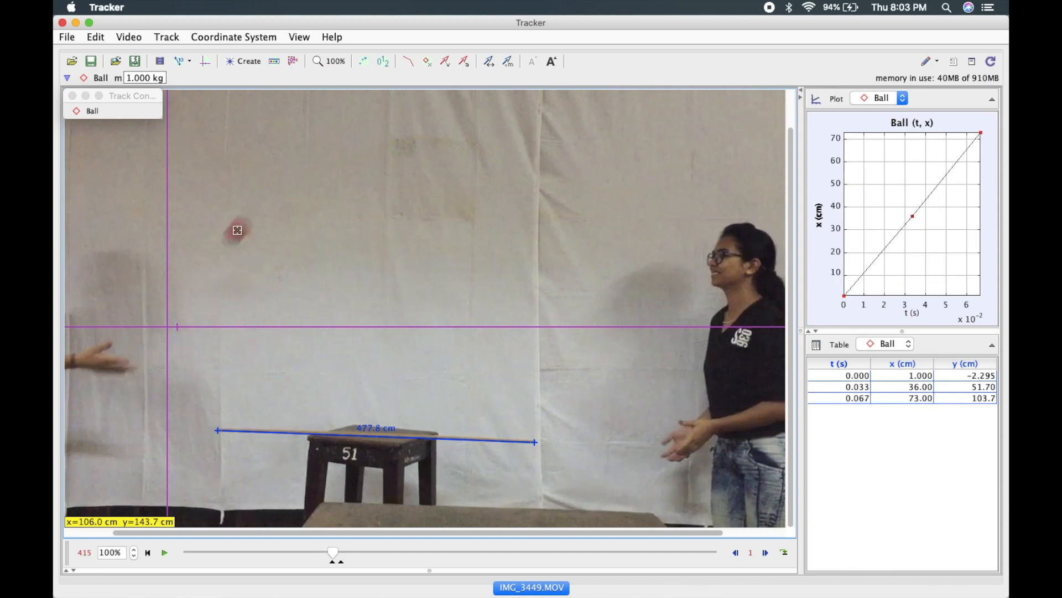
pyautogui.keyDown('shift'); pyautogui.click(239, 229); pyautogui.keyUp('shift')
pyautogui.keyDown('shift'); pyautogui.click(259, 207); pyautogui.keyUp('shift')
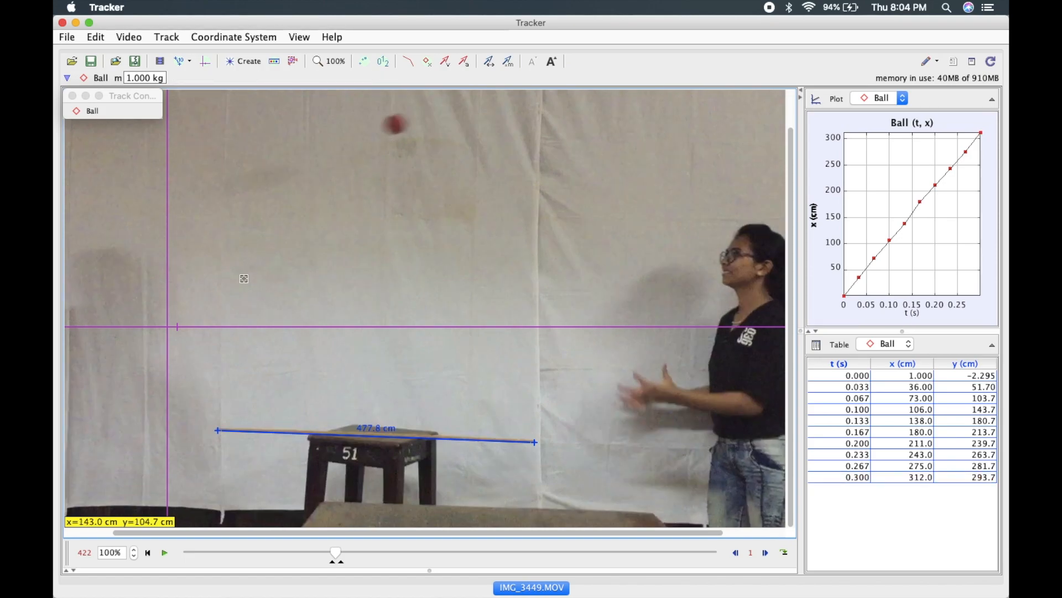
pyautogui.click(854, 294)
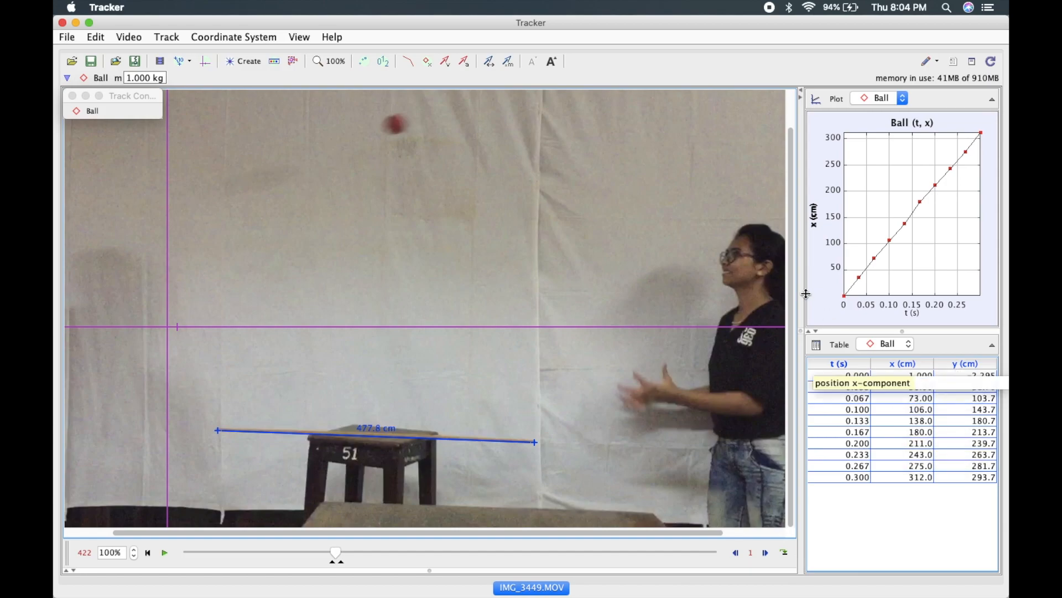
pyautogui.keyDown('shift'); pyautogui.click(395, 125); pyautogui.keyUp('shift')
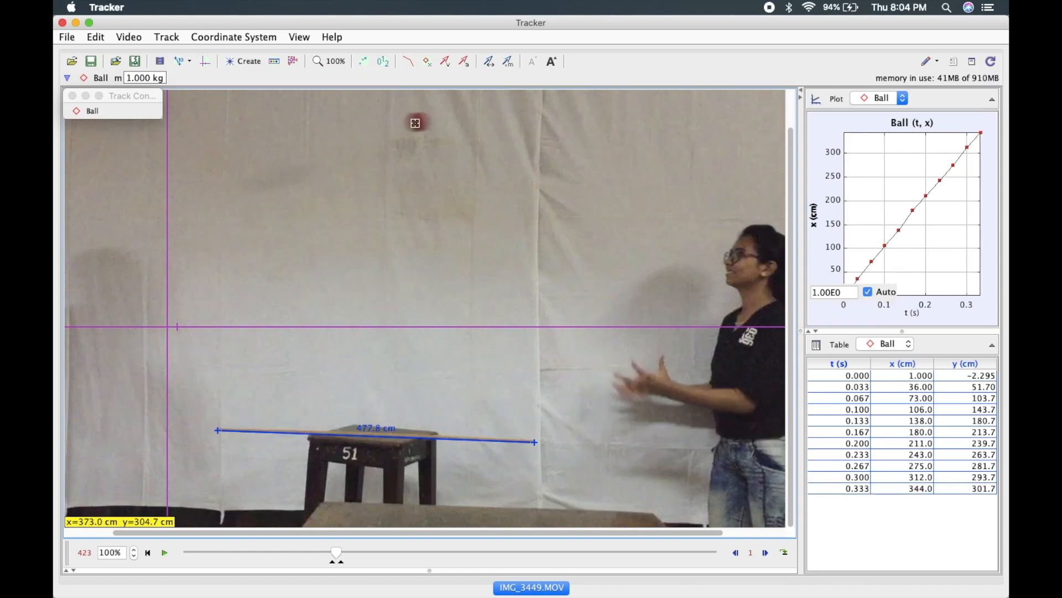
pyautogui.keyDown('shift'); pyautogui.click(417, 123); pyautogui.keyUp('shift')
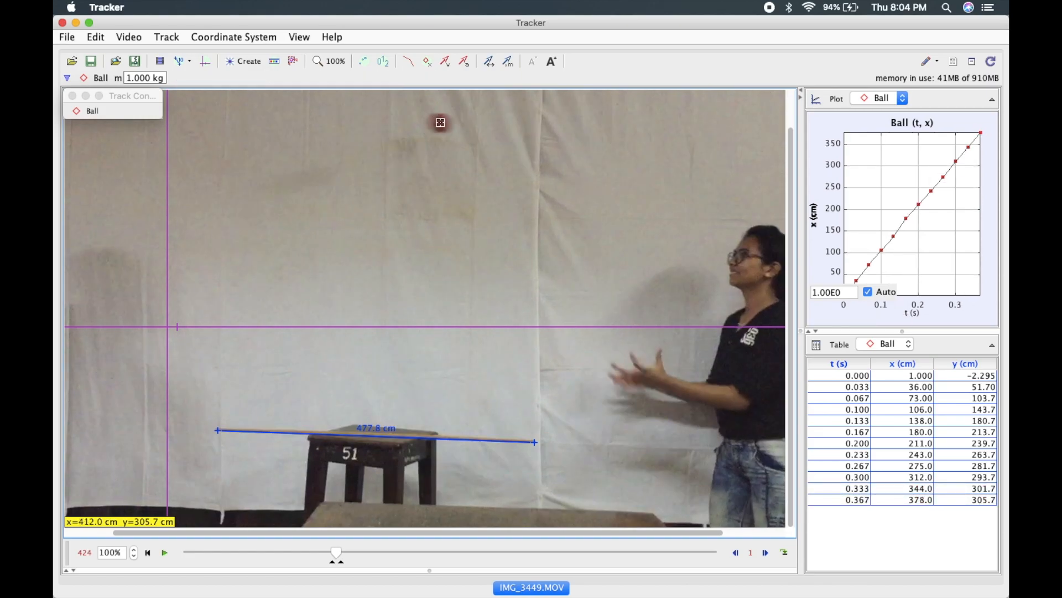
pyautogui.keyDown('shift'); pyautogui.click(442, 127); pyautogui.keyUp('shift')
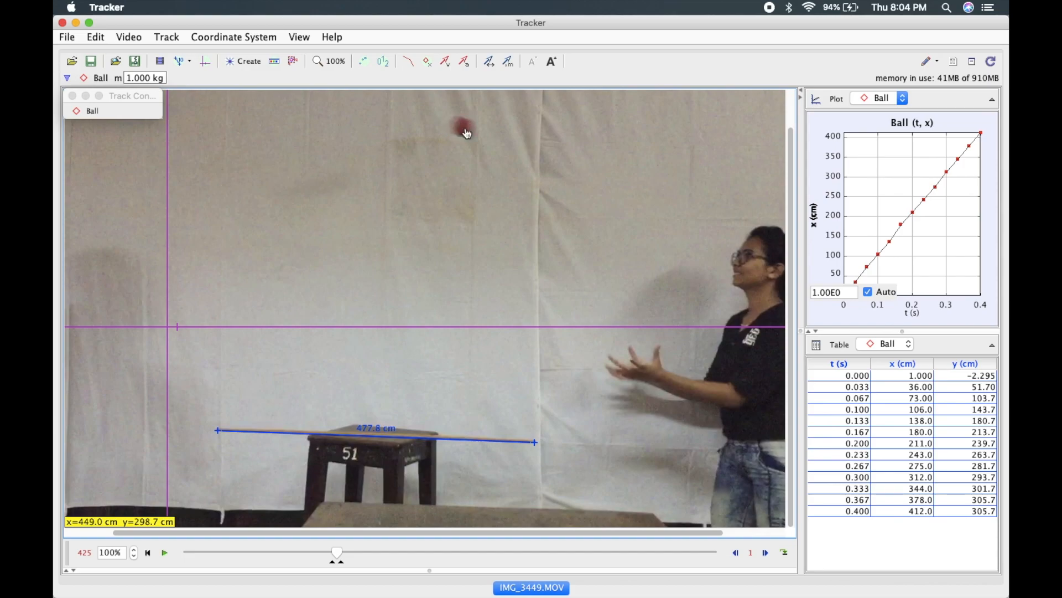
pyautogui.keyDown('shift'); pyautogui.click(466, 130); pyautogui.keyUp('shift')
pyautogui.keyDown('shift'); pyautogui.click(485, 135); pyautogui.keyUp('shift')
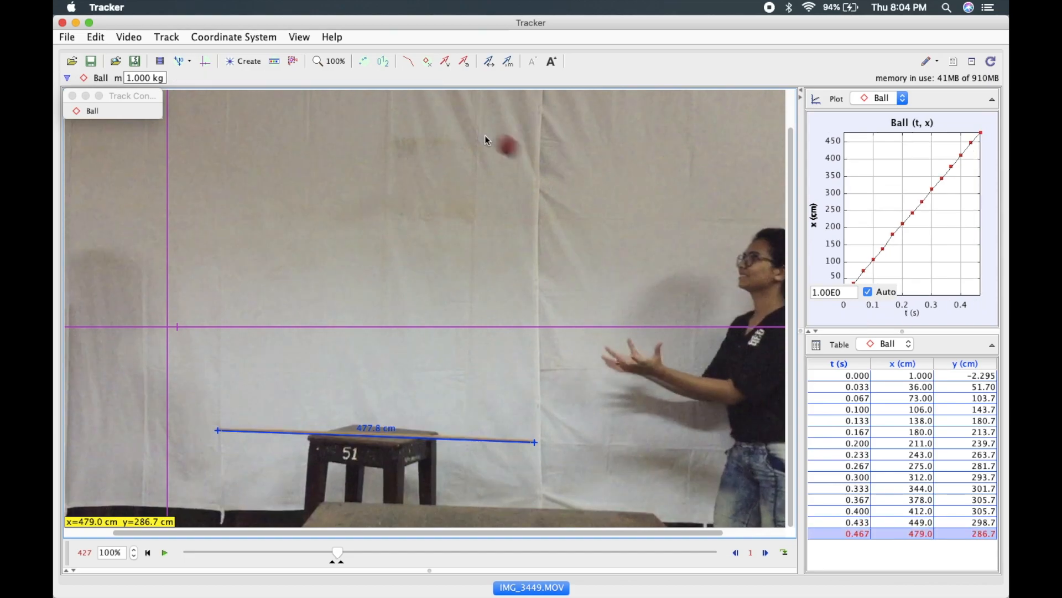
pyautogui.keyDown('shift'); pyautogui.click(509, 145); pyautogui.keyUp('shift')
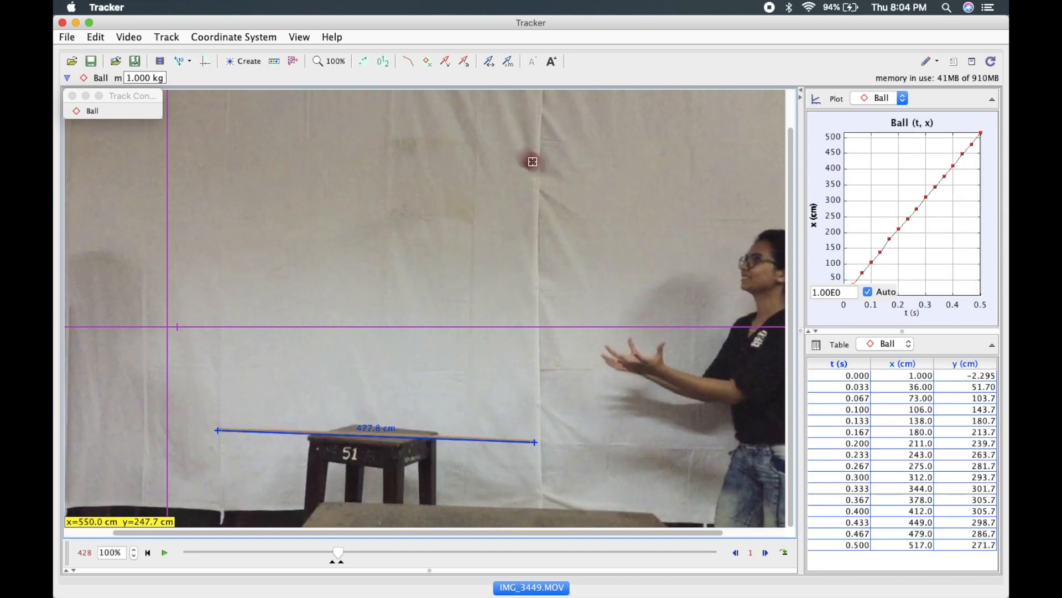
pyautogui.keyDown('shift'); pyautogui.click(555, 179); pyautogui.keyUp('shift')
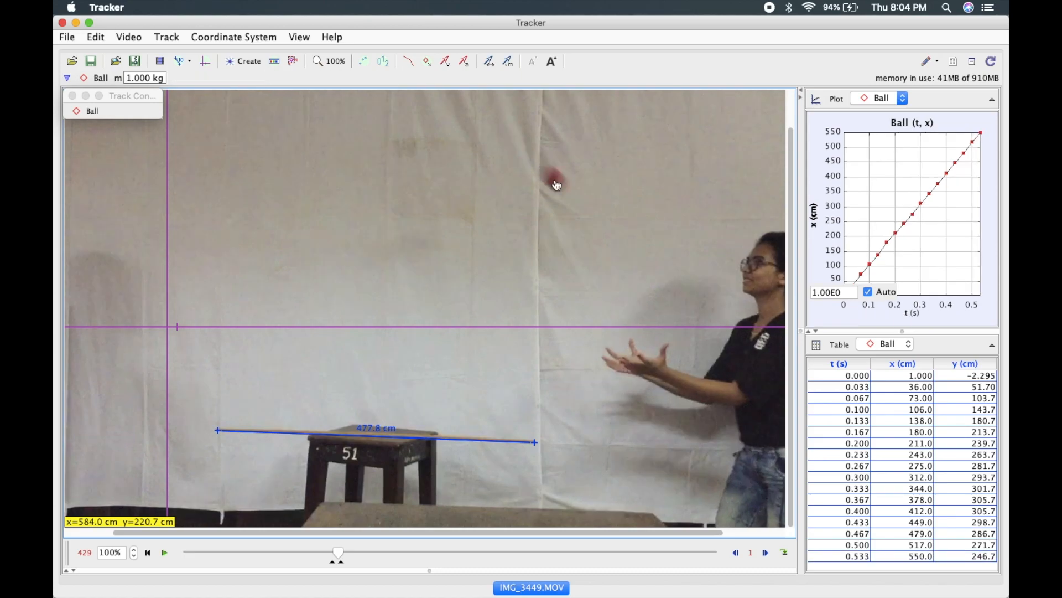
pyautogui.keyDown('shift'); pyautogui.click(575, 200); pyautogui.keyUp('shift')
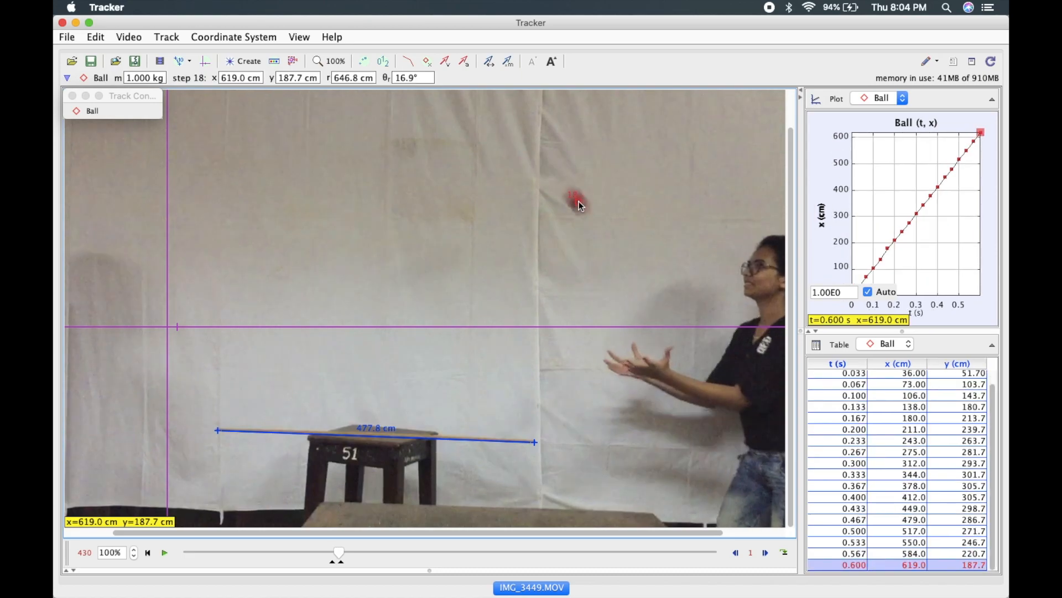
pyautogui.keyDown('shift'); pyautogui.click(601, 225); pyautogui.keyUp('shift')
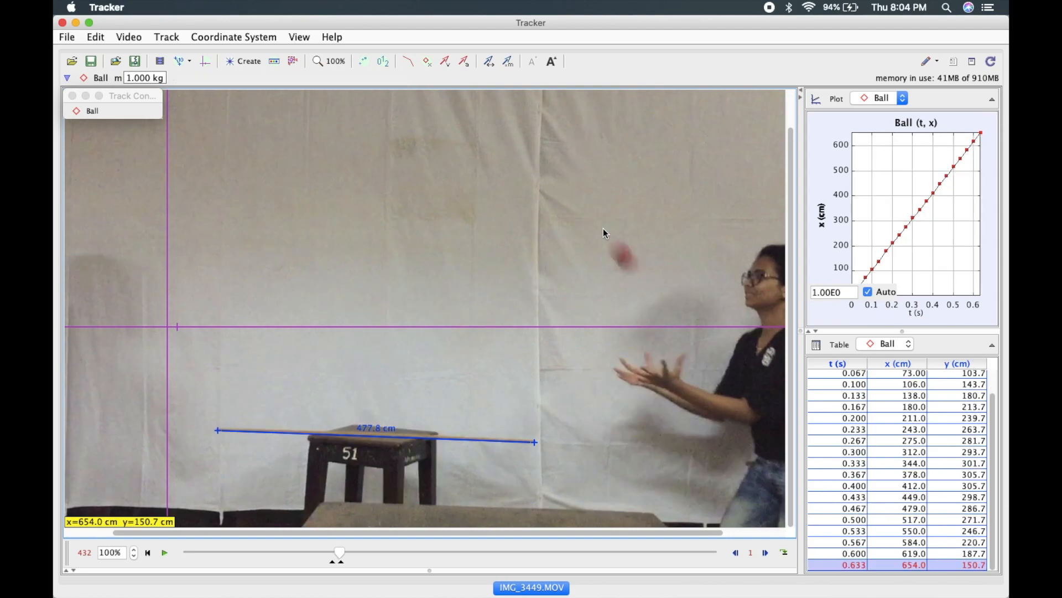
pyautogui.keyDown('shift'); pyautogui.click(625, 258); pyautogui.keyUp('shift')
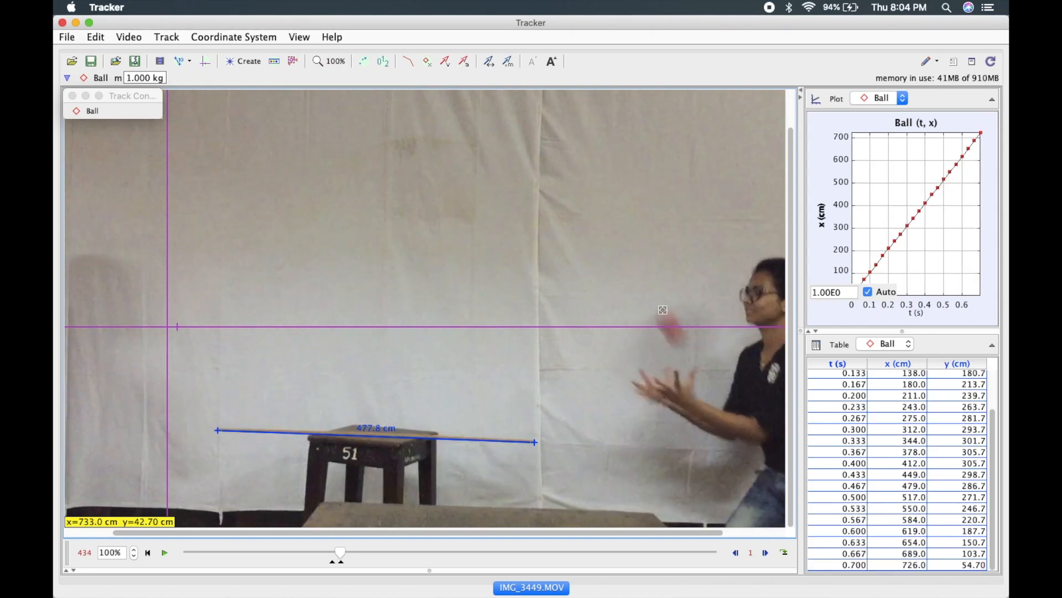
pyautogui.keyDown('shift'); pyautogui.click(675, 329); pyautogui.keyUp('shift')
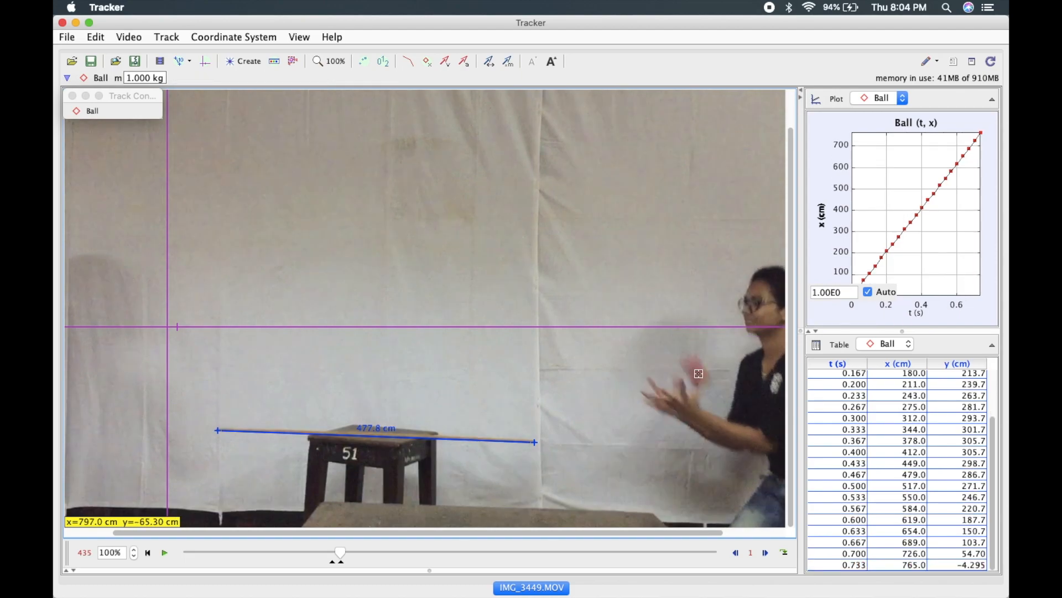
pyautogui.keyDown('shift'); pyautogui.click(699, 374); pyautogui.keyUp('shift')
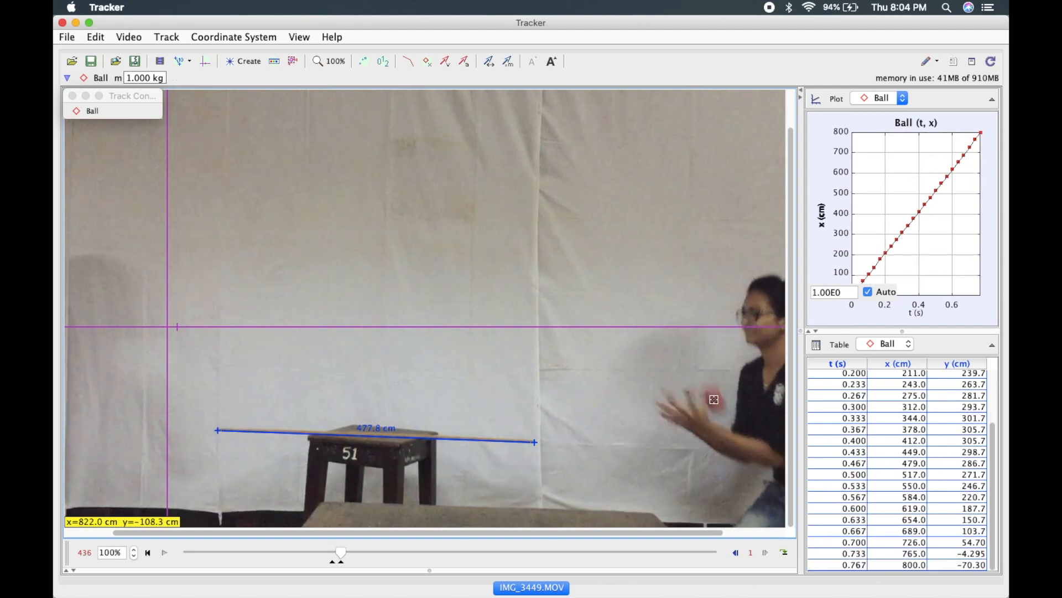
pyautogui.keyDown('shift'); pyautogui.click(714, 400); pyautogui.keyUp('shift')
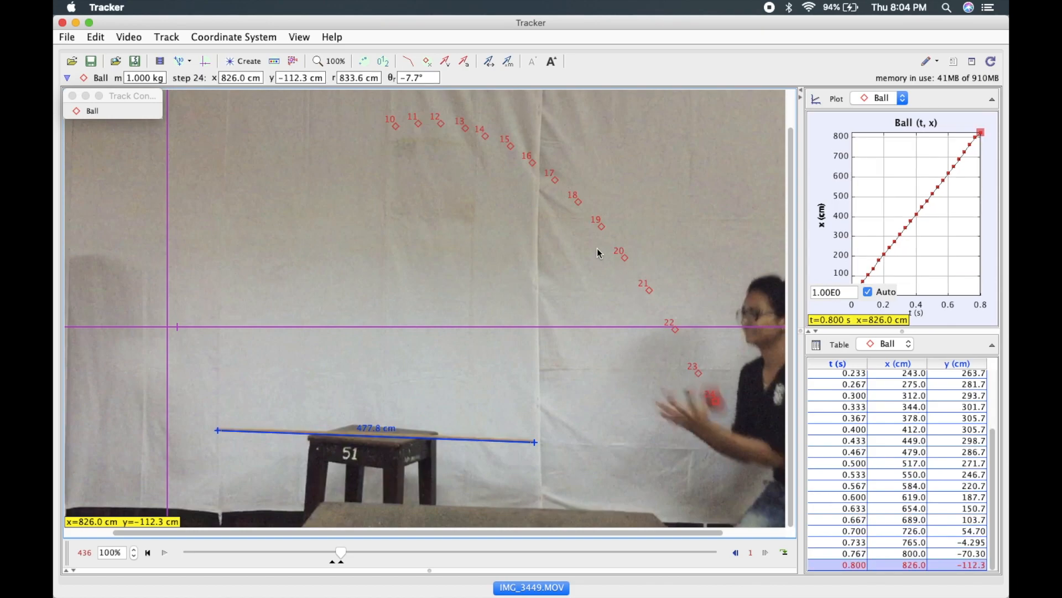
# Replay the tracked clip from its first frame, 412, through to frame 436.
pyautogui.click(263, 252)
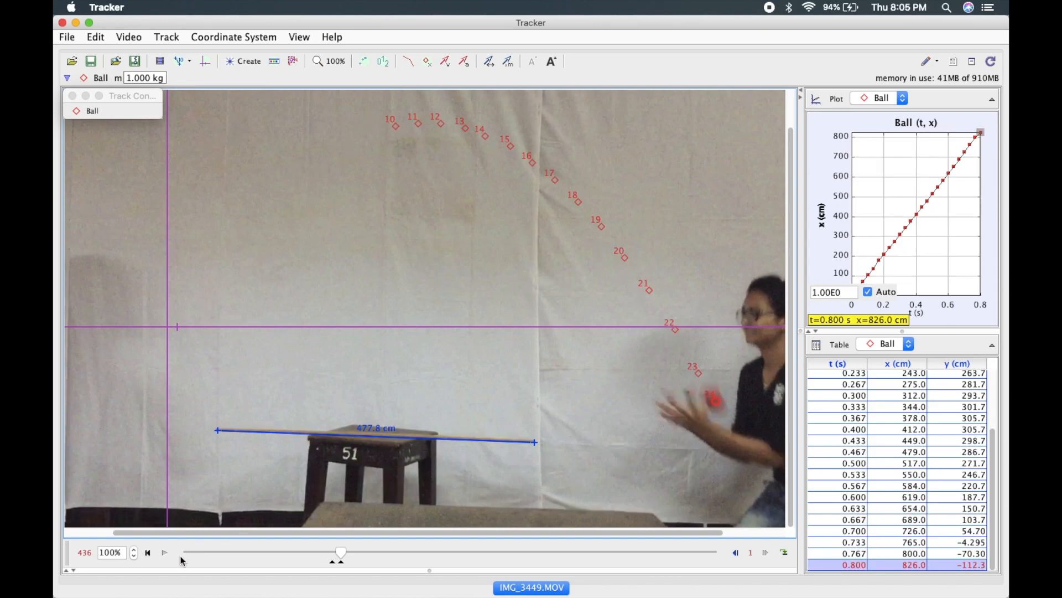
pyautogui.click(148, 553)
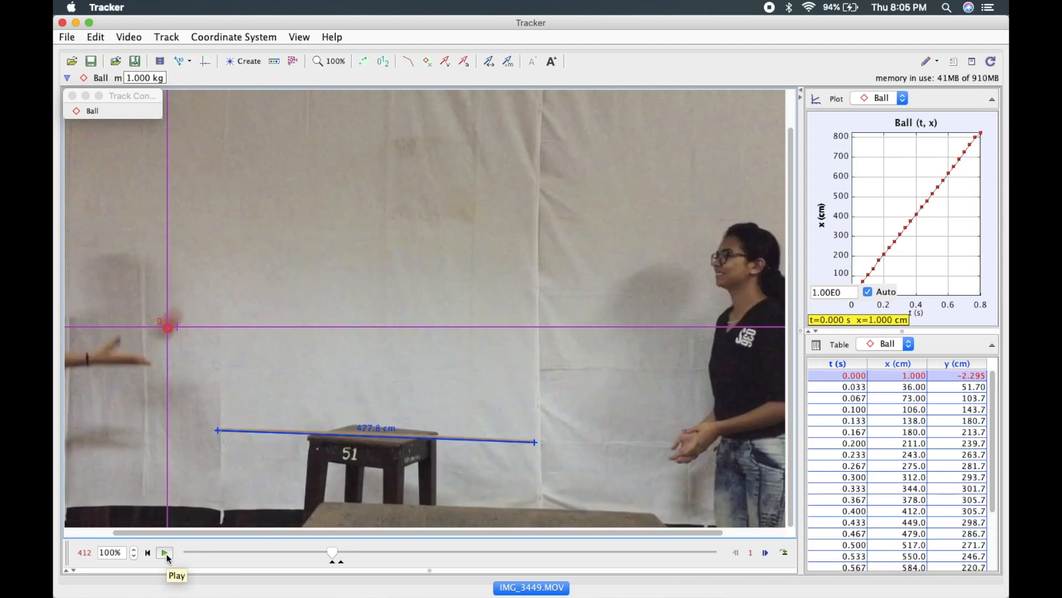
pyautogui.click(165, 553)
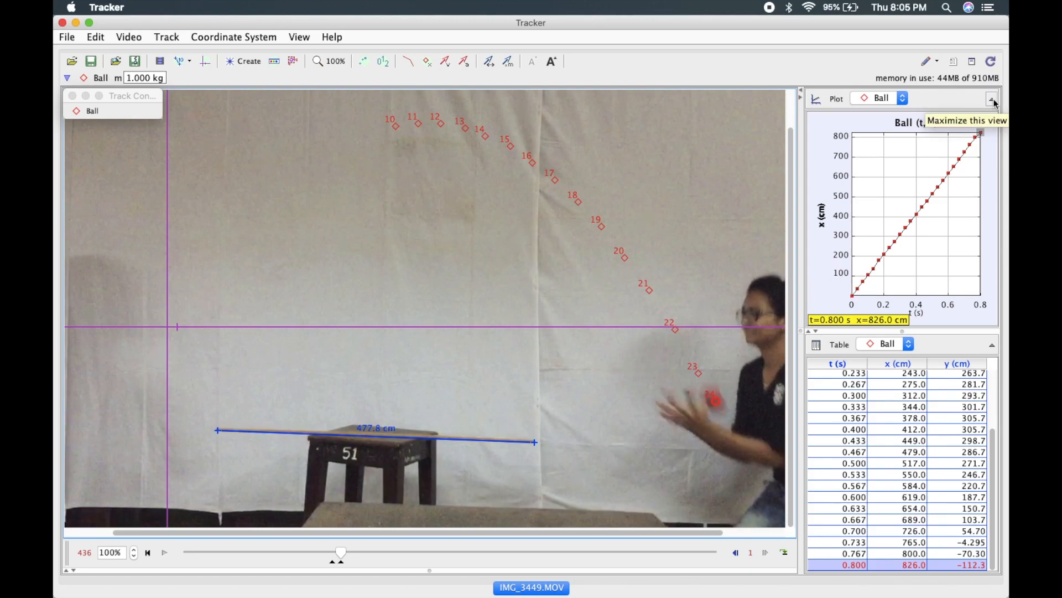
# View the Ball data table maximized, restore the layout, and maximize the Ball's x-versus-time plot.
pyautogui.click(992, 346)
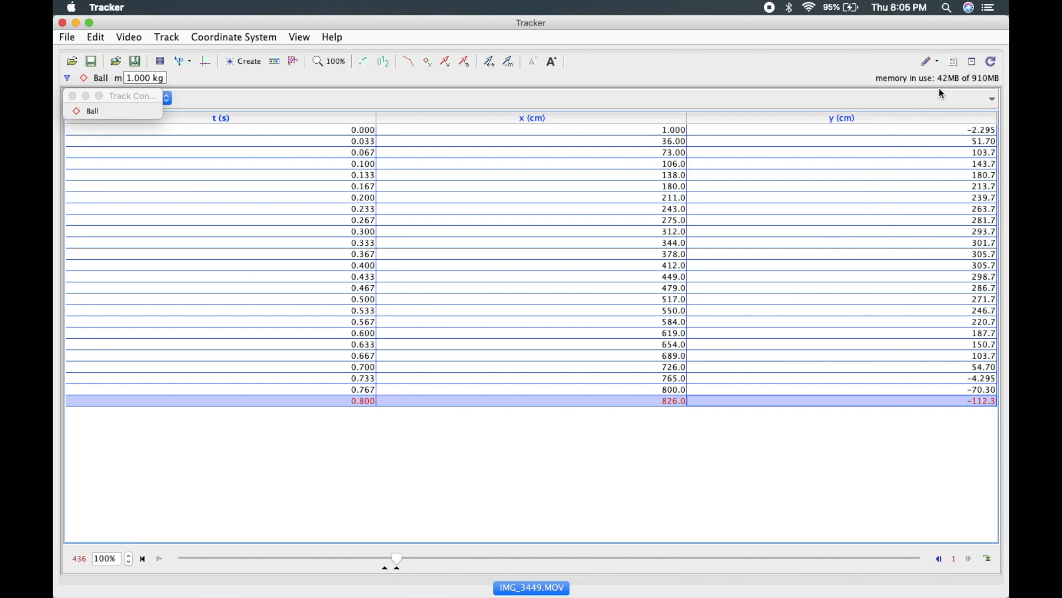
pyautogui.click(993, 101)
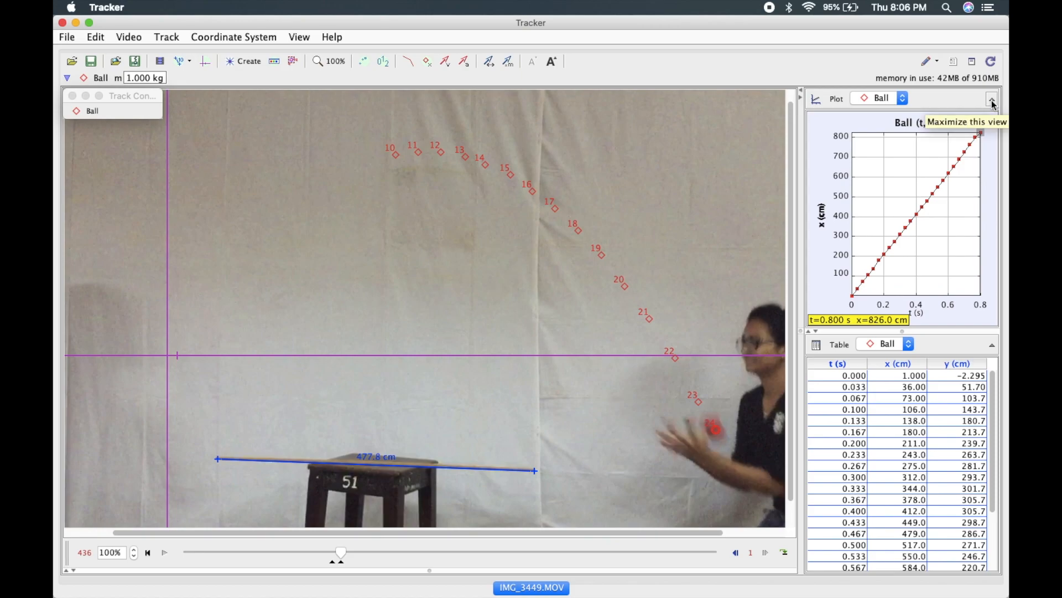
pyautogui.click(993, 101)
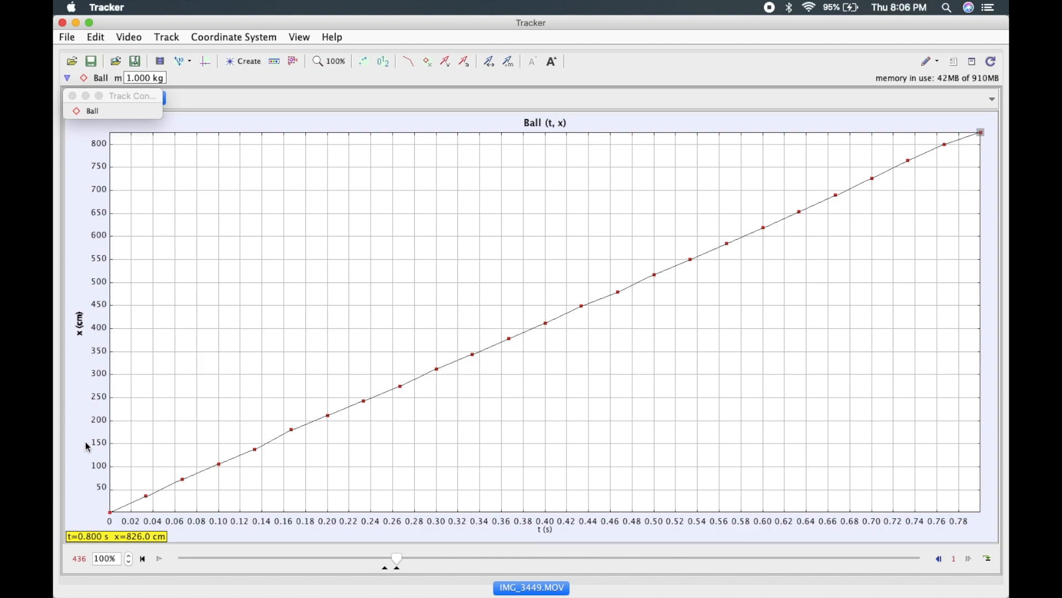
# Change the plot's vertical variable to y: position y-component so the Ball's height is graphed against time.
pyautogui.click(112, 523)
pyautogui.press('Return')
pyautogui.click(133, 524)
pyautogui.press('Return')
pyautogui.click(84, 323)
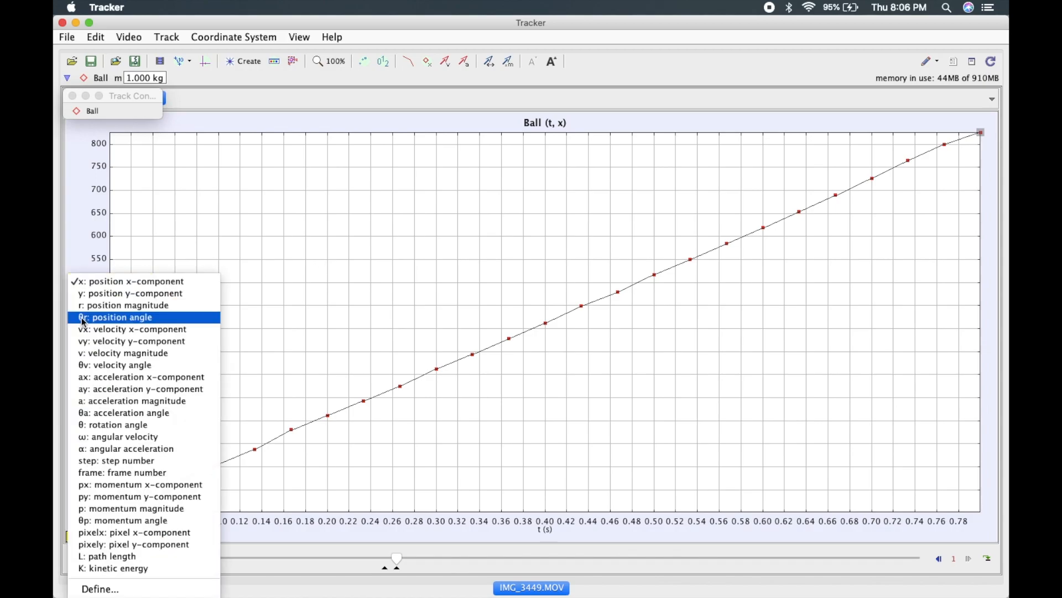
pyautogui.click(81, 318)
pyautogui.click(84, 319)
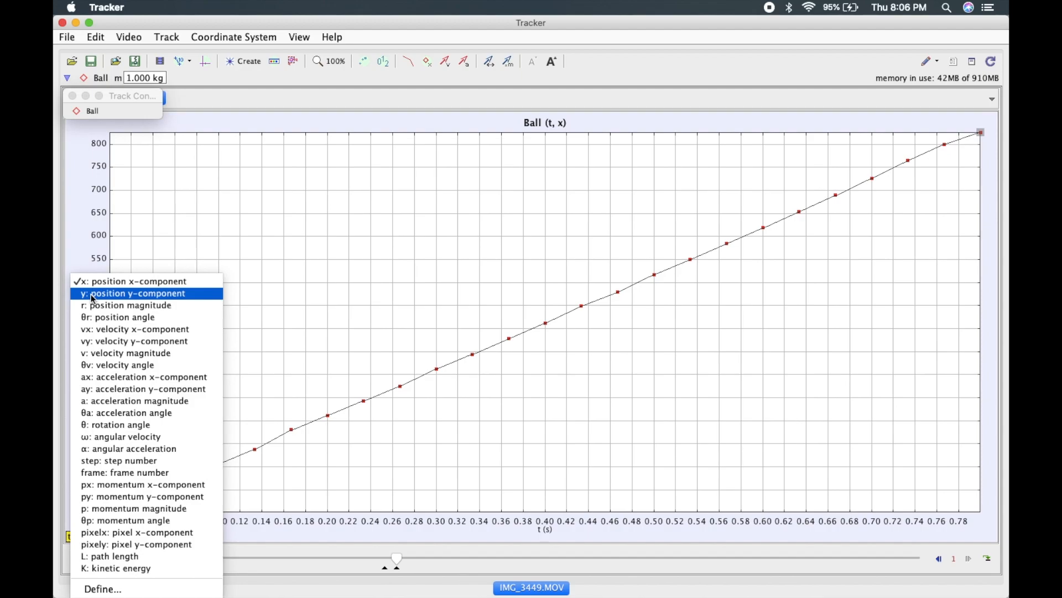
pyautogui.click(93, 294)
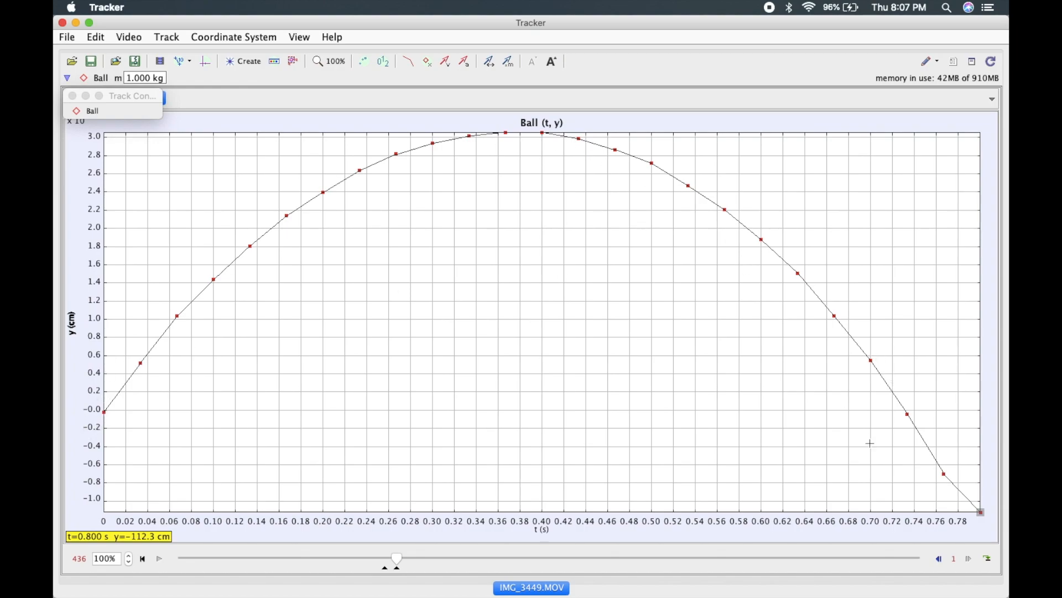
# Open the Ball's y–t plot in a maximized Data Tool window and measure the curve's slope near its falling end.
pyautogui.doubleClick(591, 122)
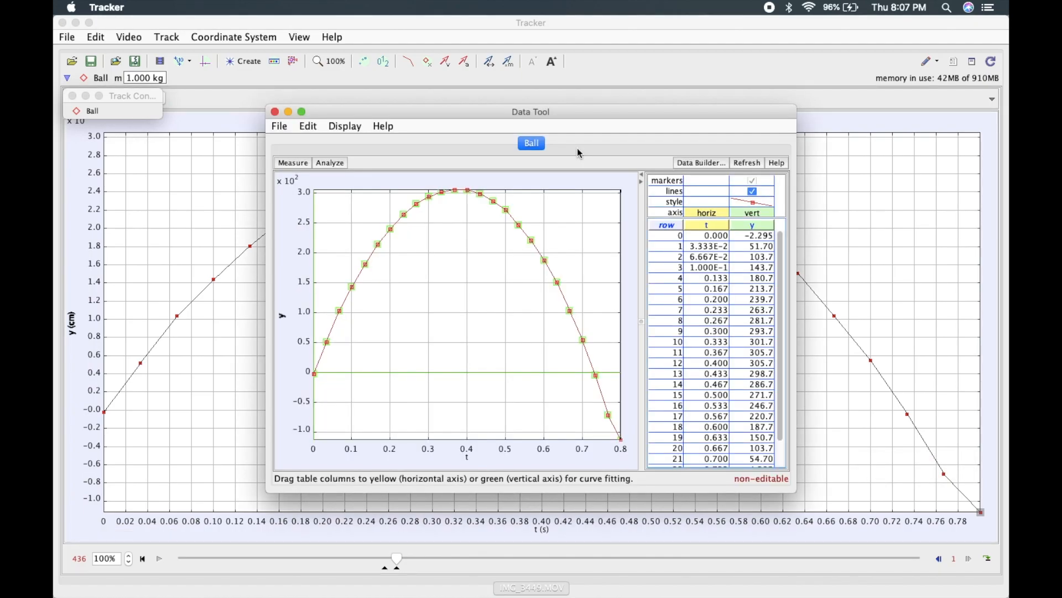
pyautogui.click(302, 113)
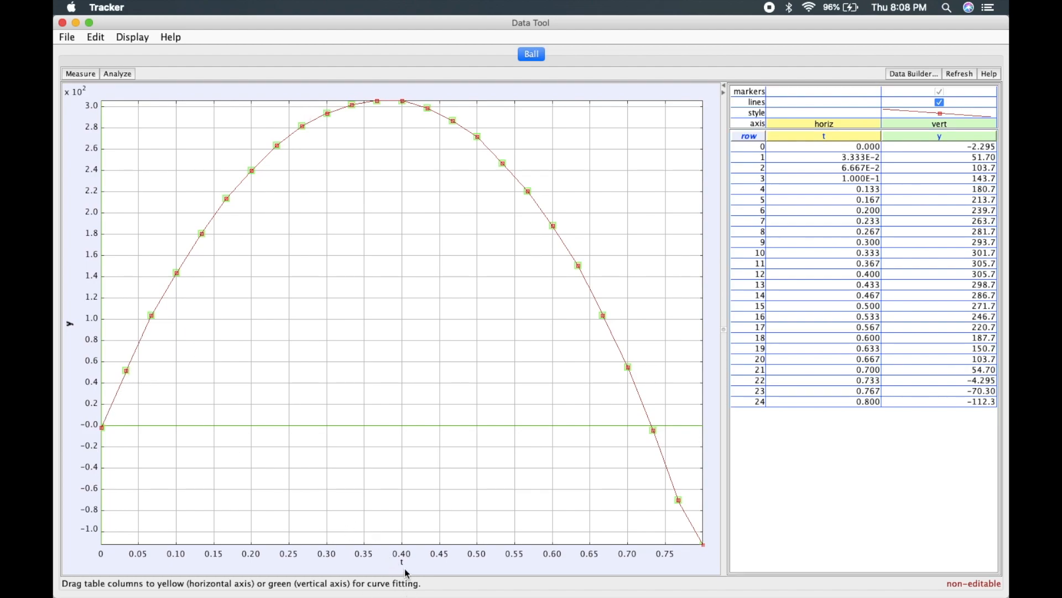
pyautogui.click(89, 75)
pyautogui.click(89, 101)
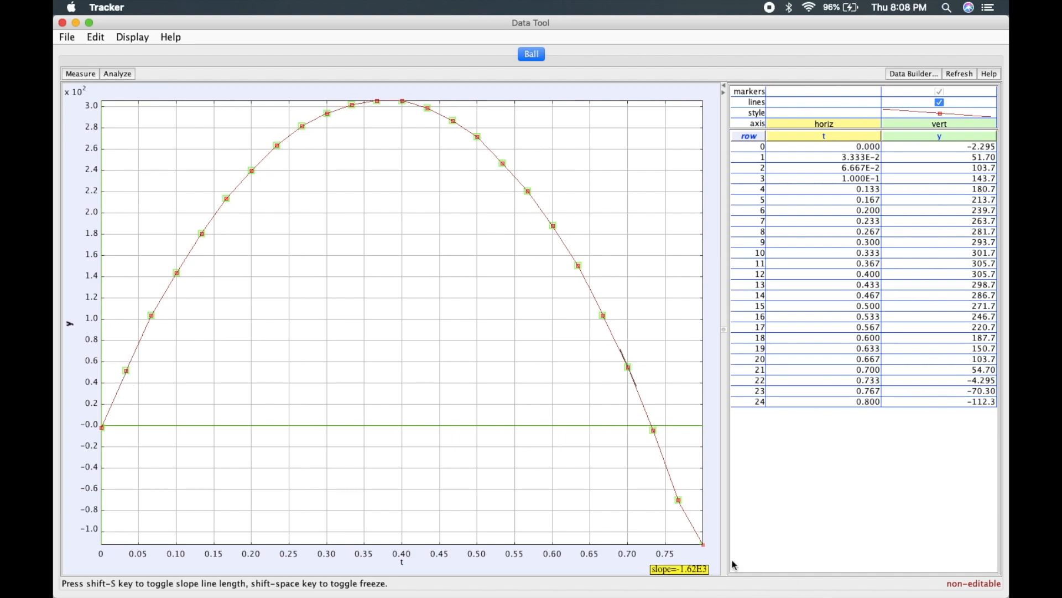
pyautogui.moveTo(679, 564)
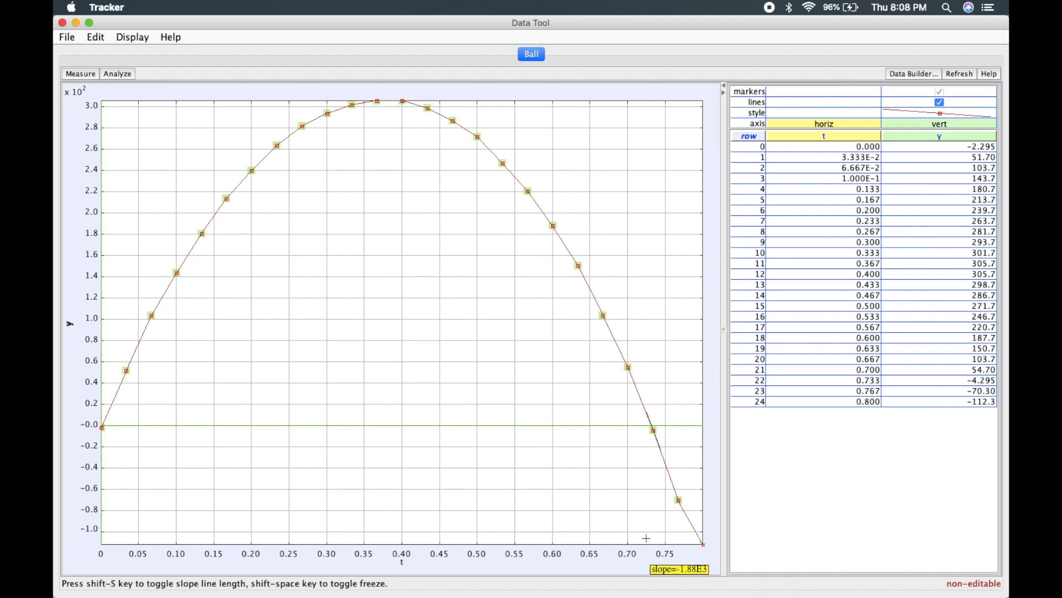